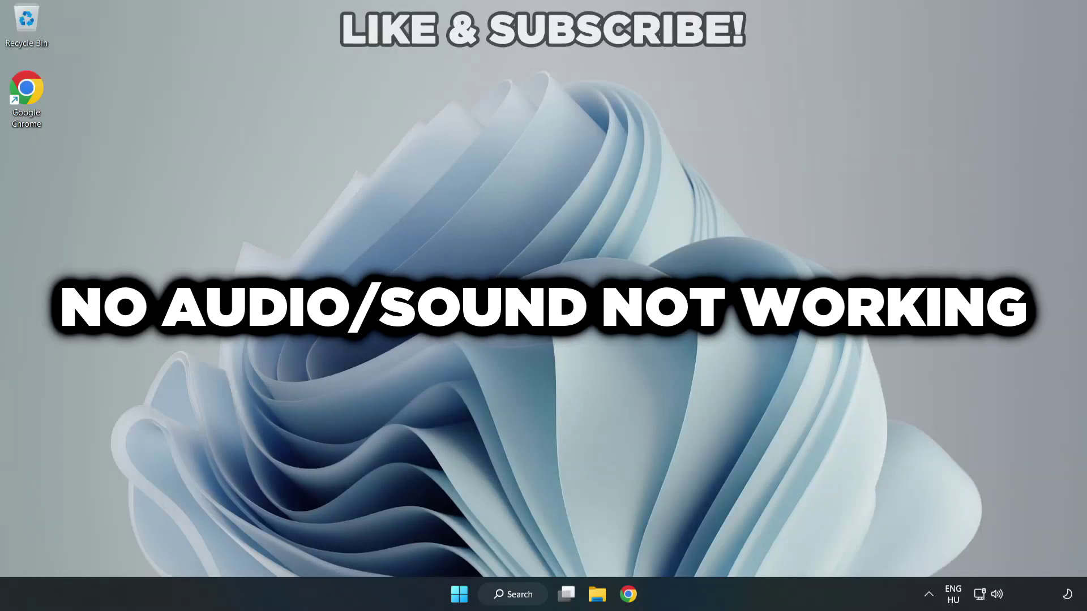
Step: Pick Speakers (High Definition Audio Device) in the quick settings output list and close the panel
left_click(998, 597)
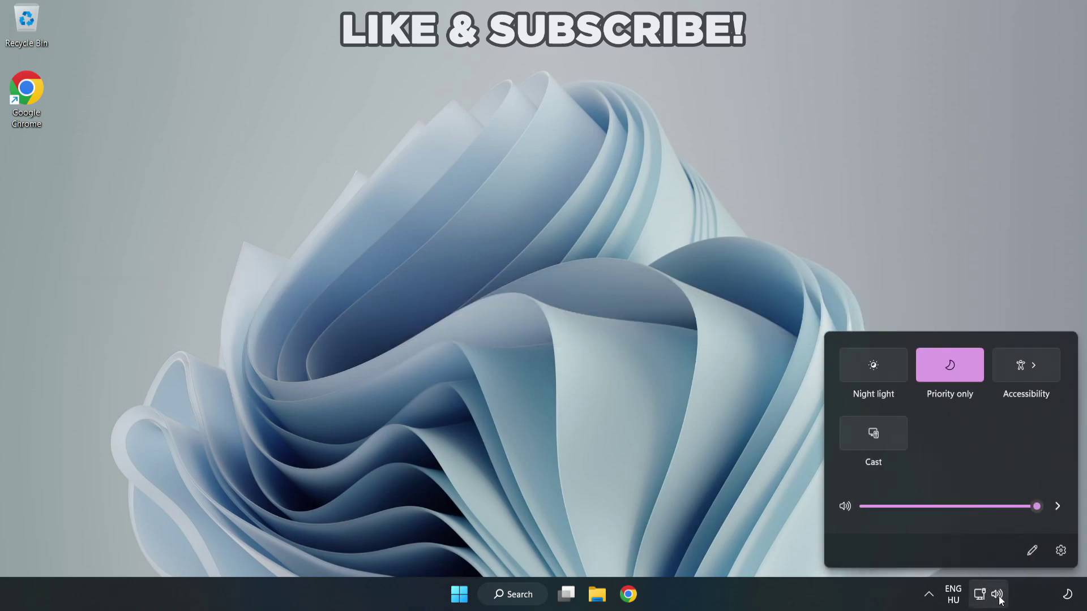
left_click(1057, 507)
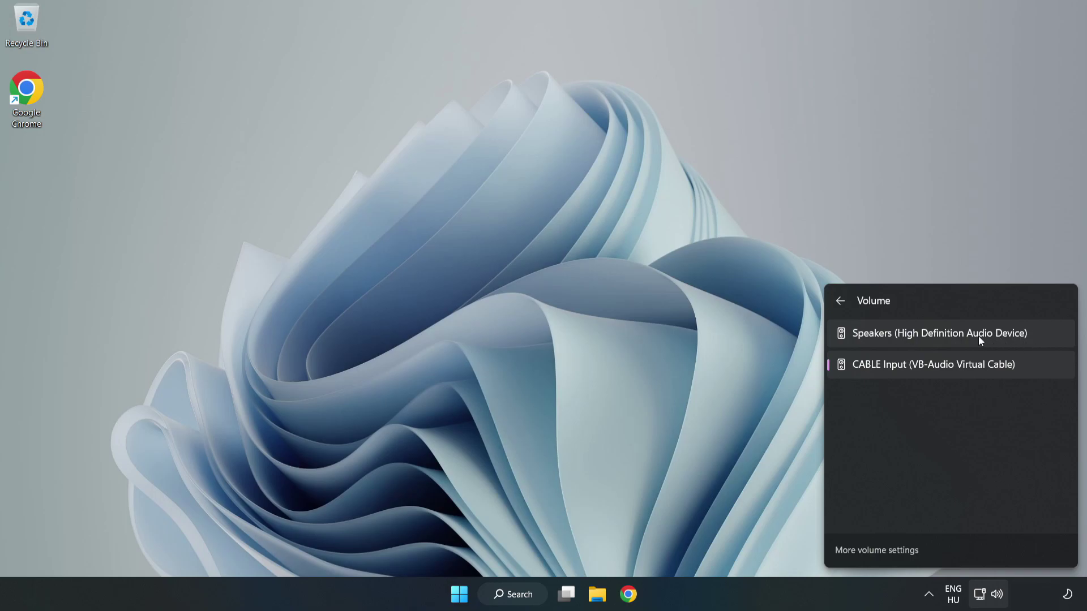
left_click(1047, 334)
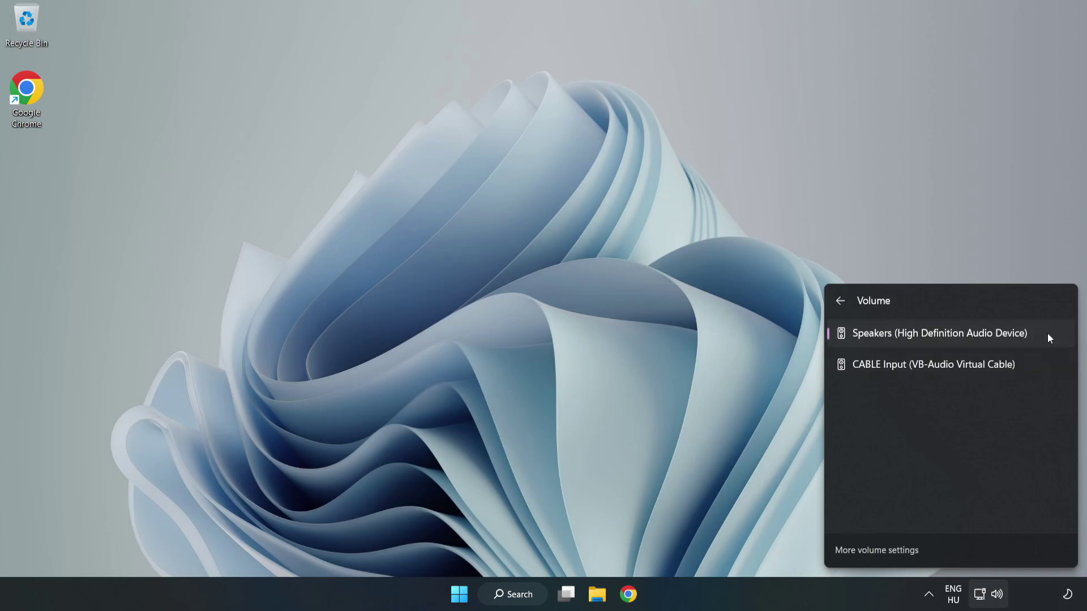
left_click(529, 292)
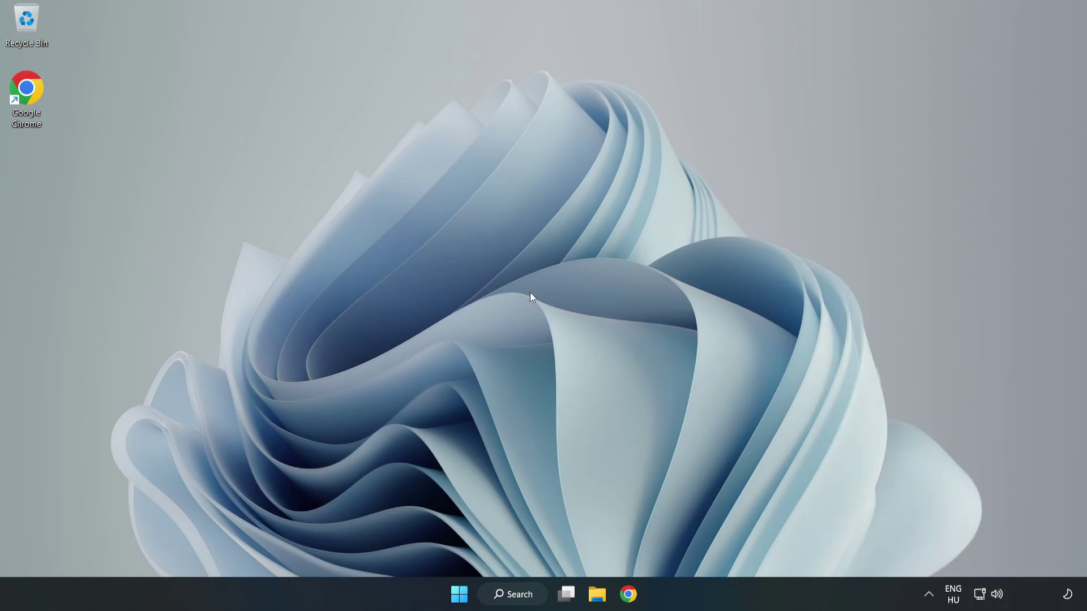
Step: Reset devices and app volumes to defaults in the tray's Volume mixer, then close Settings
right_click(999, 597)
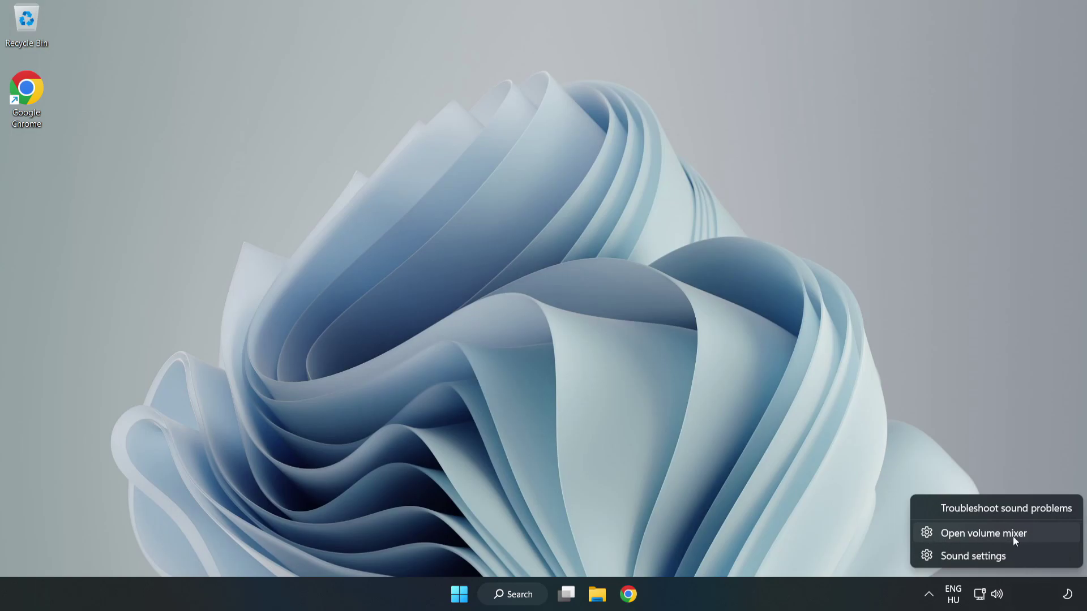
left_click(1043, 537)
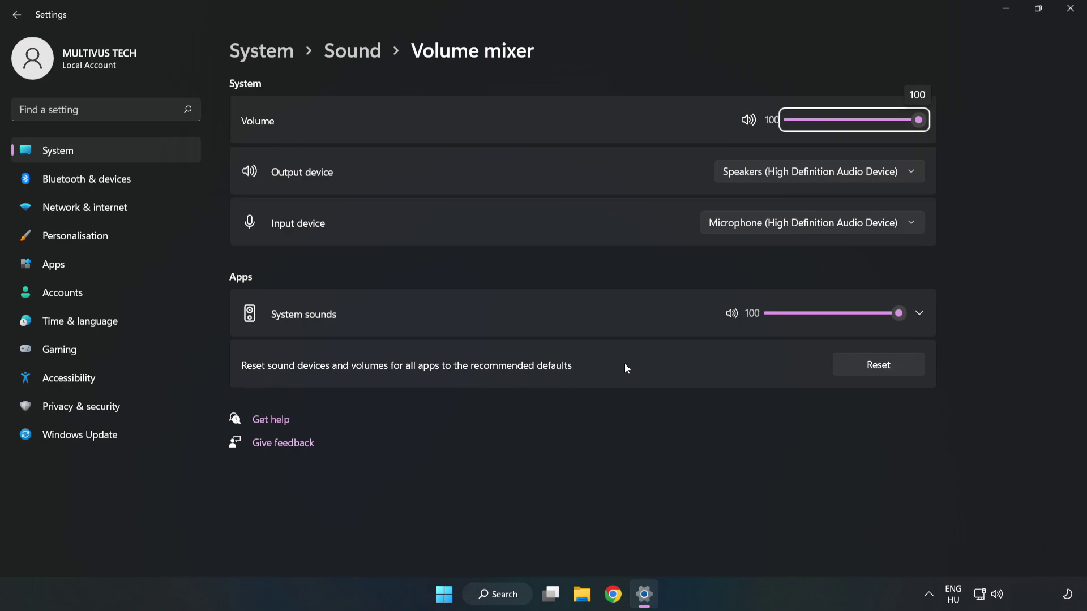
left_click(891, 372)
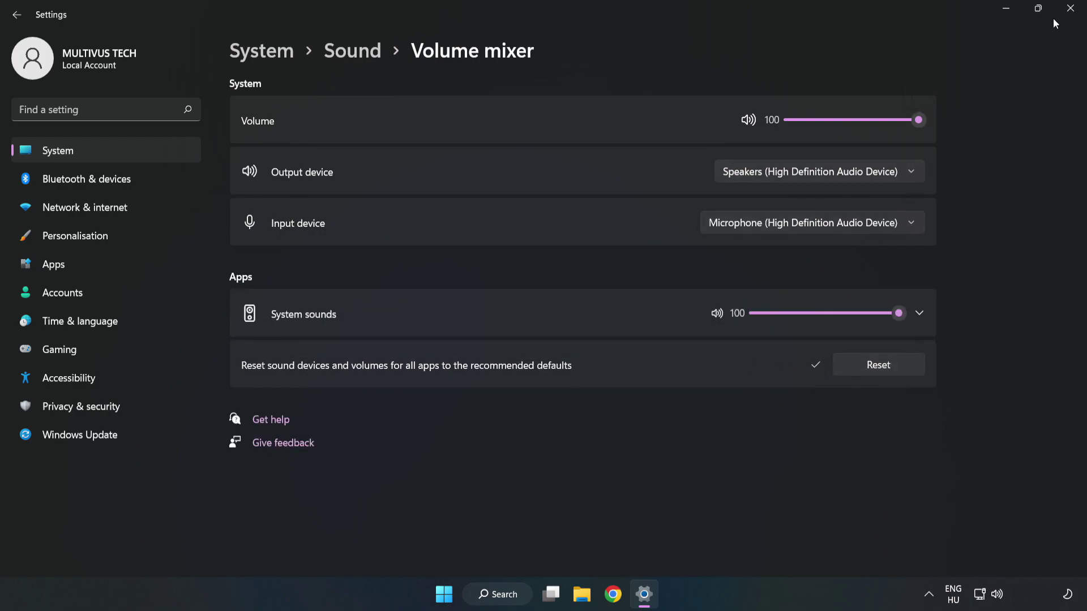
left_click(1068, 16)
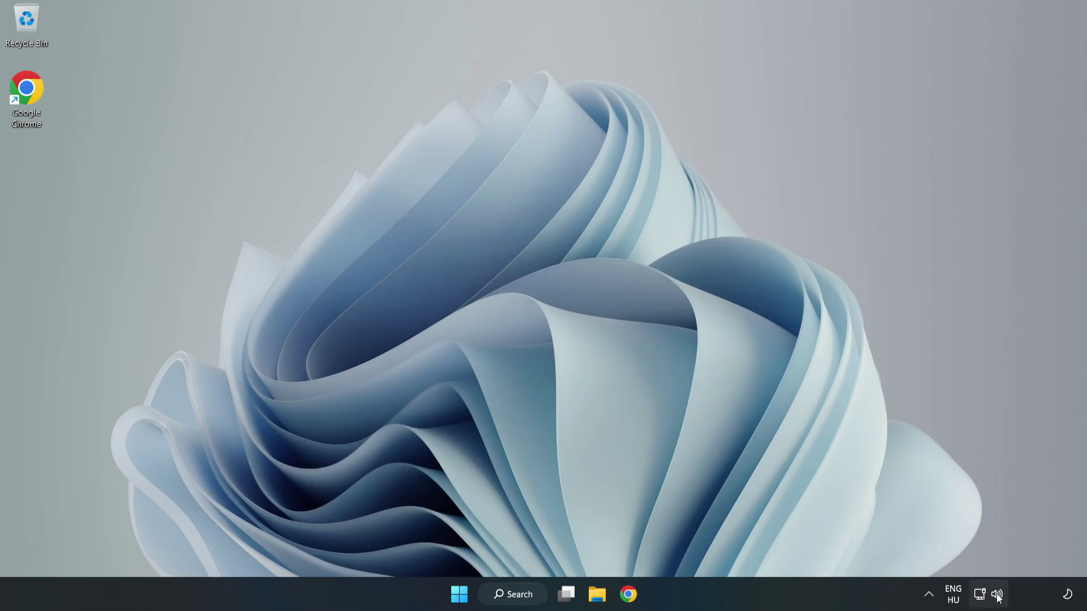
Step: Open System > Sound settings from the speaker tray icon and scroll down toward More sound settings
right_click(997, 596)
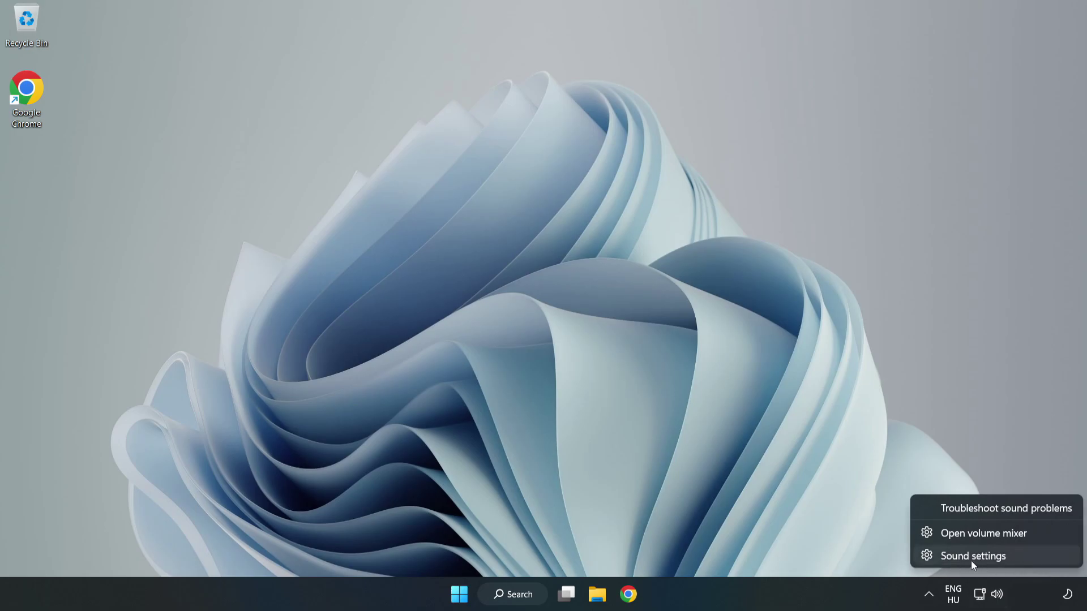
left_click(1012, 560)
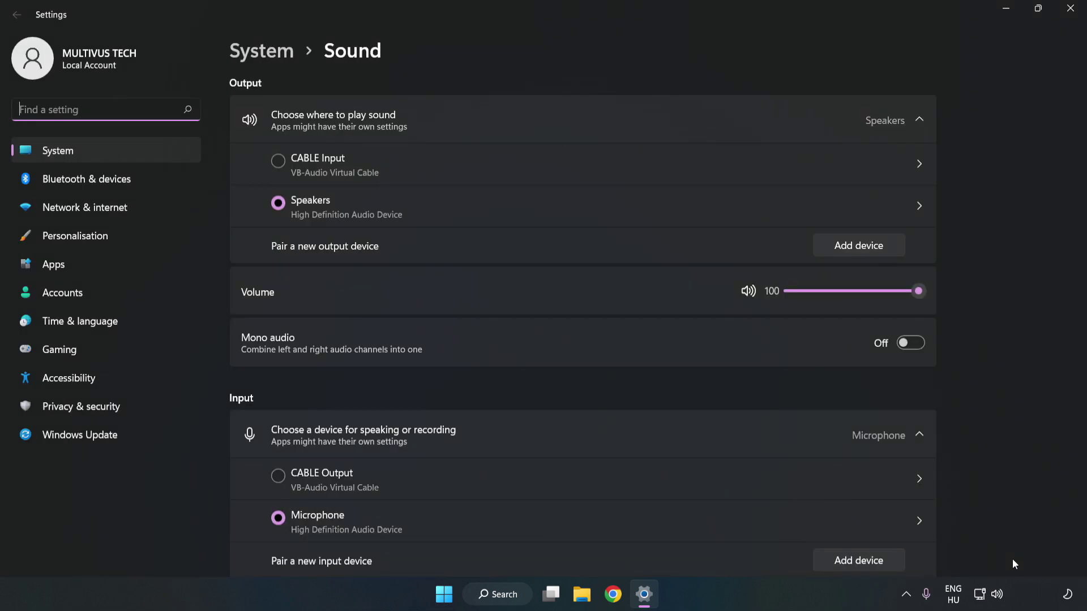
left_click(920, 292)
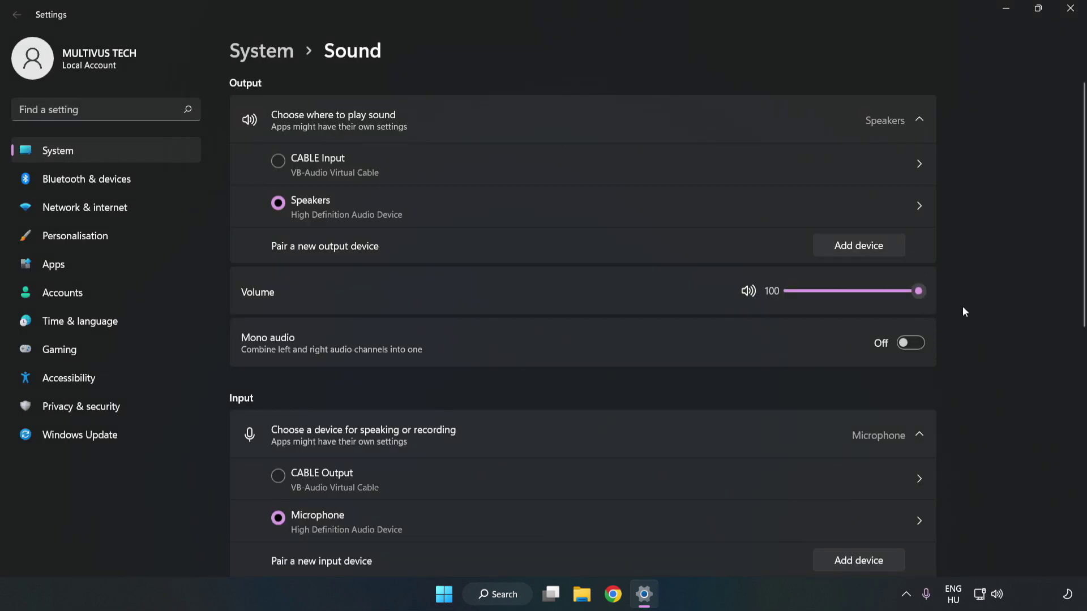
scroll(1060, 270, "down", 5)
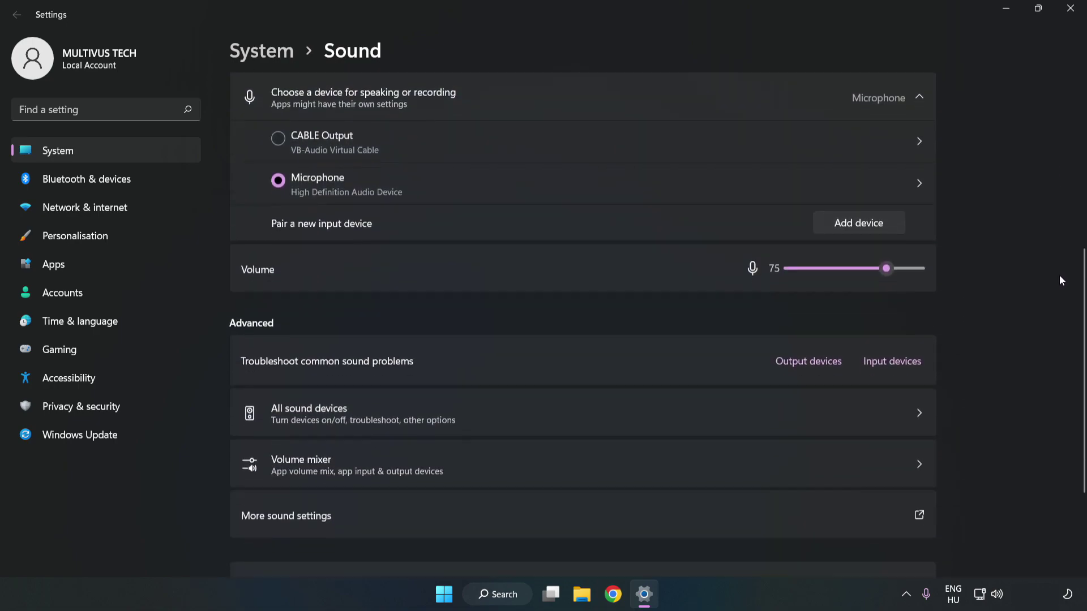
scroll(1060, 276, "down", 1)
scroll(1058, 278, "down", 1)
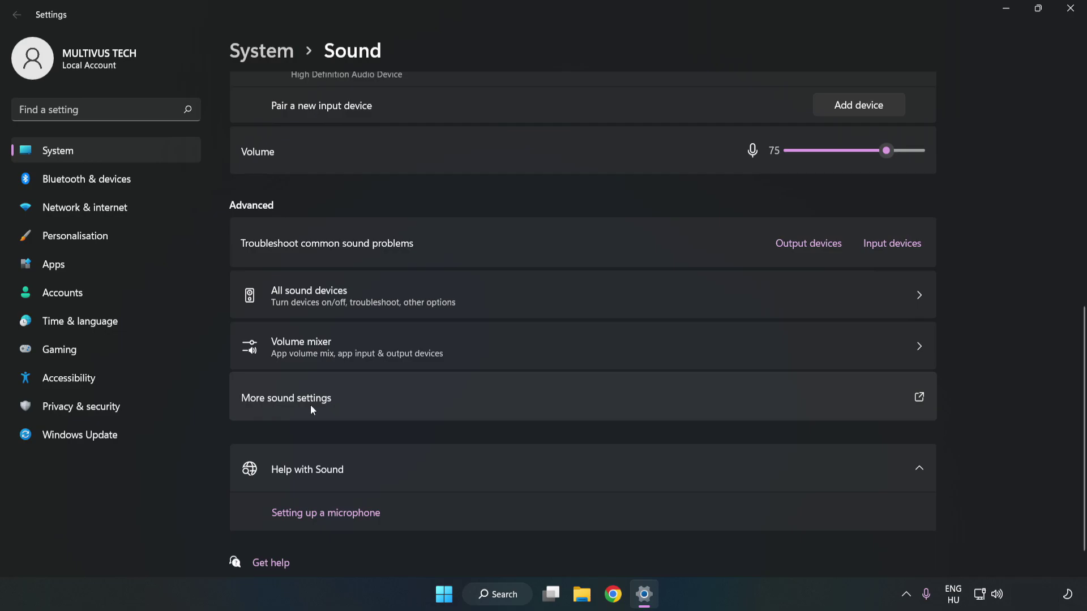
Step: Open the classic Sound dialog and disable the CABLE Input playback device, leaving Speakers selected
left_click(474, 406)
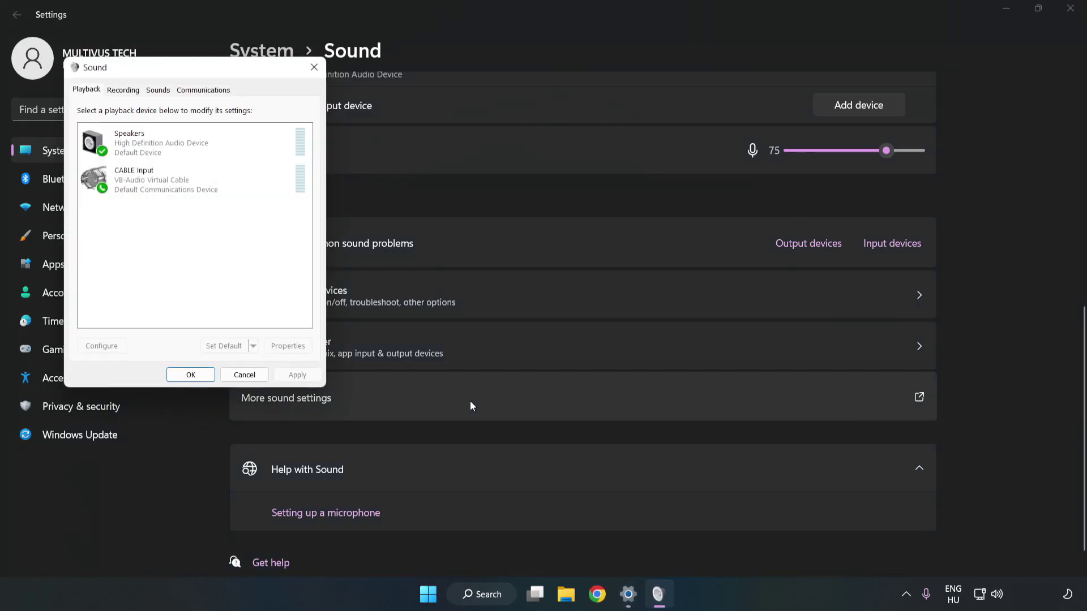
left_click_drag(229, 72, 561, 141)
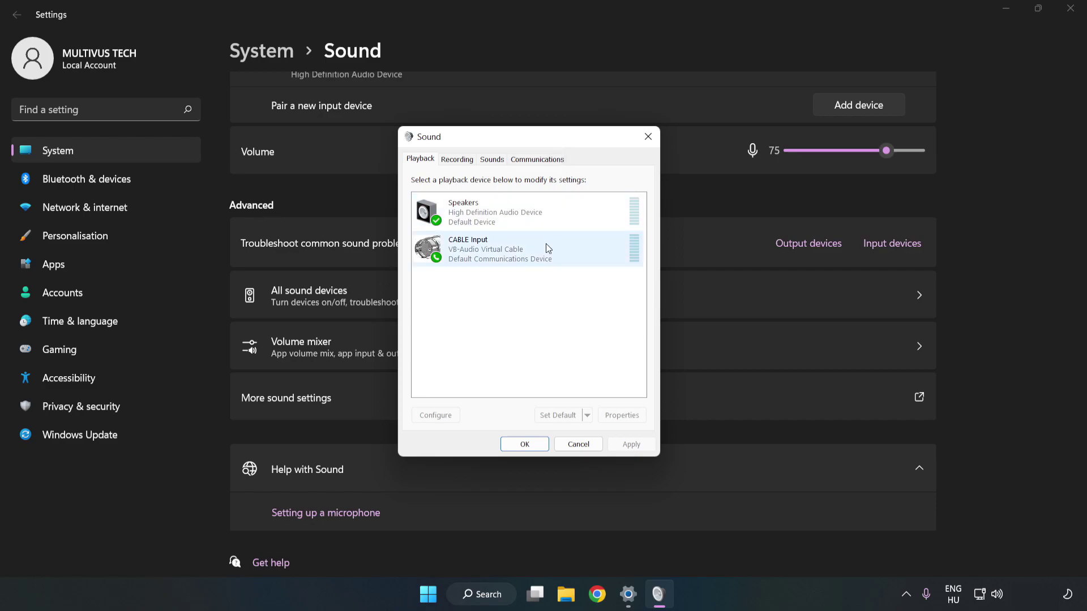
left_click(433, 251)
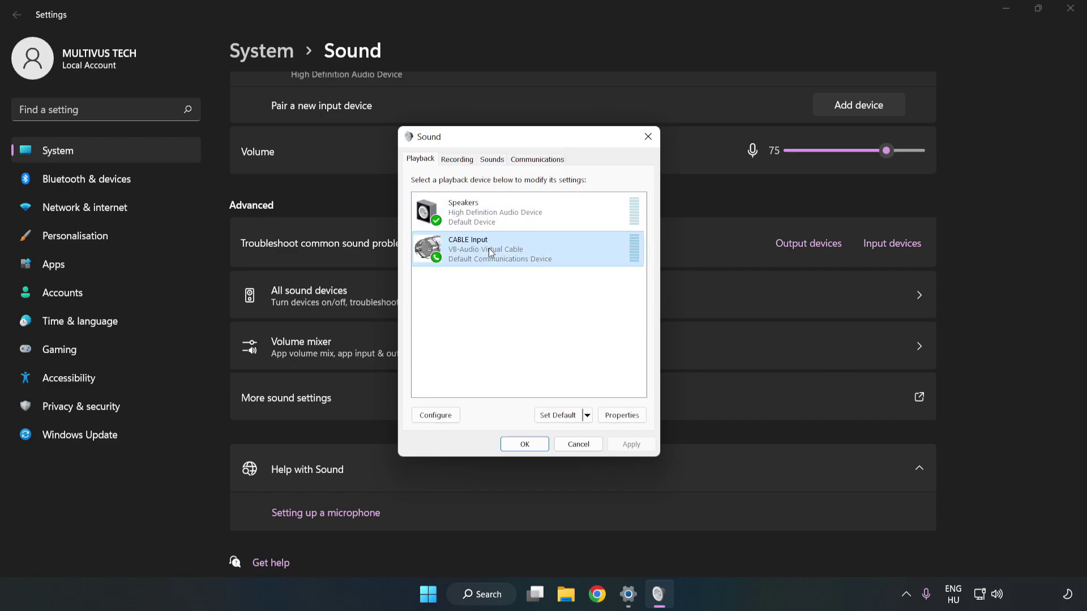
right_click(545, 252)
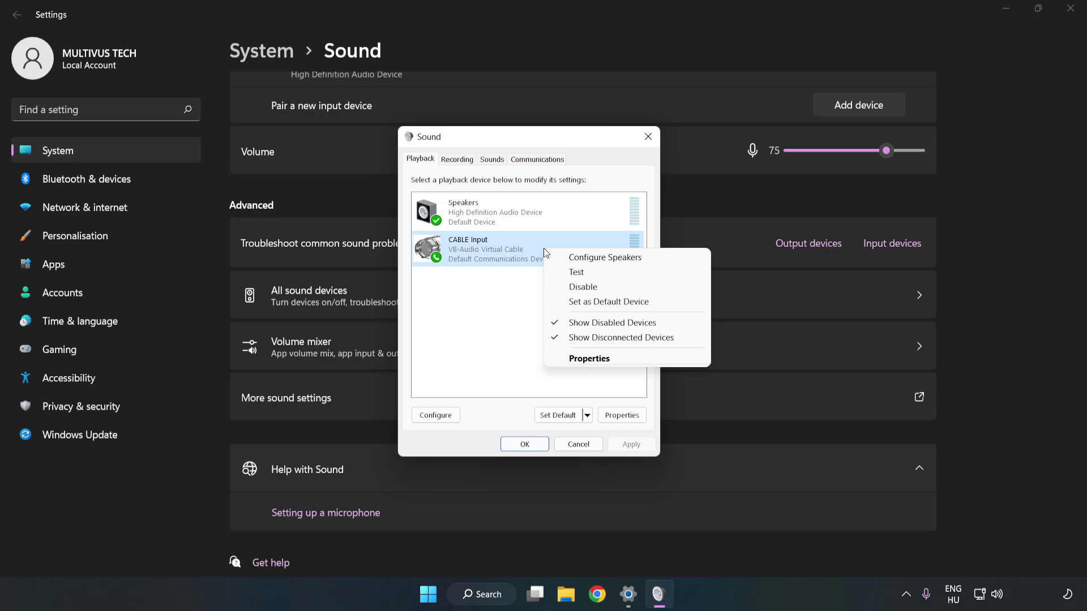
left_click(609, 294)
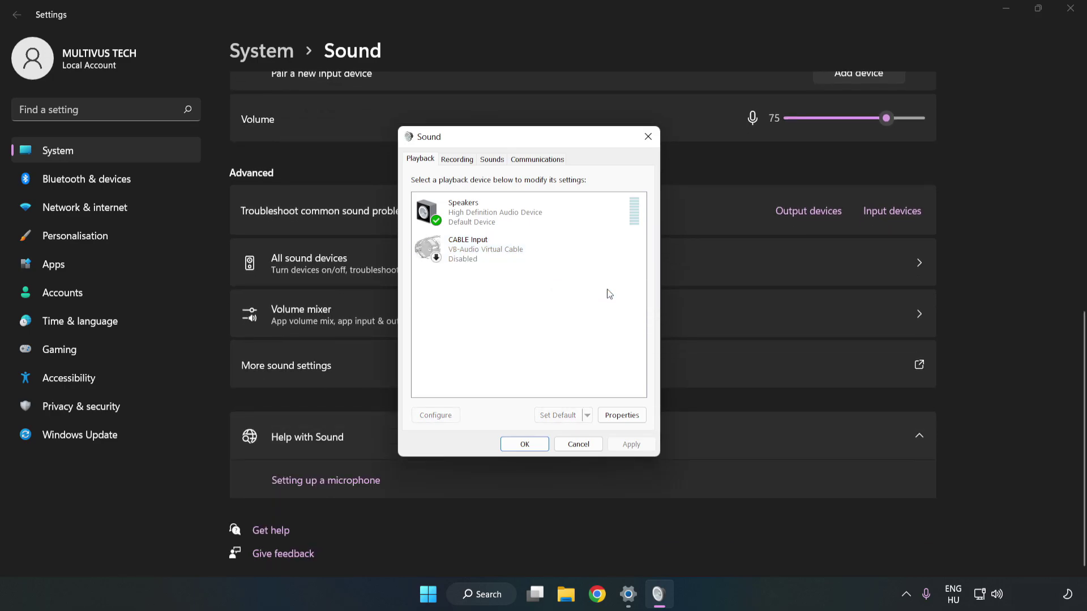
left_click(470, 232)
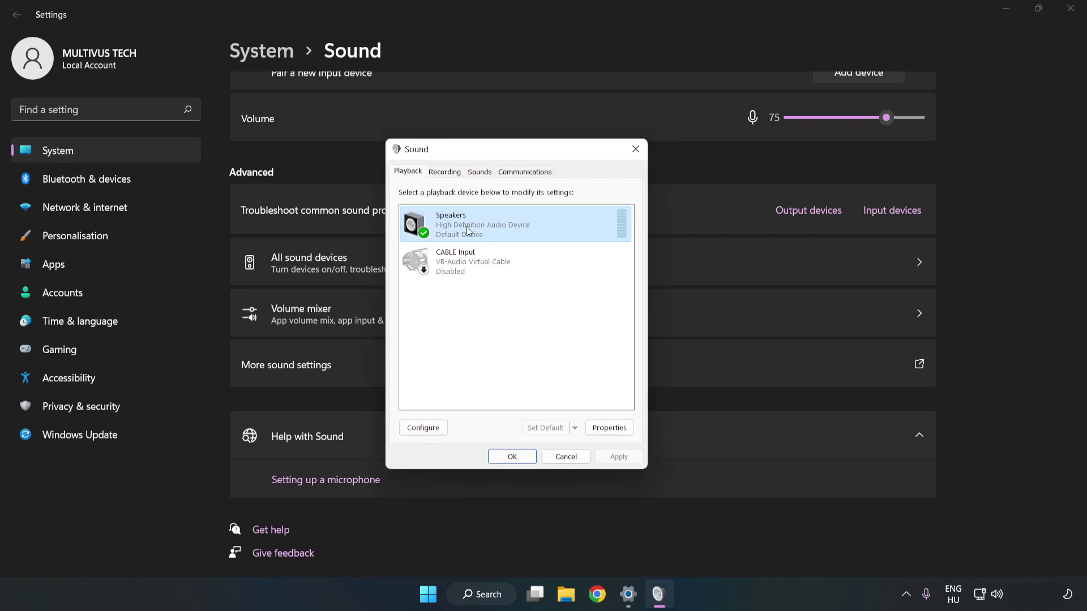
Step: Run Configure Speakers with the 7.1 Surround layout, keeping all optional and full-range speakers enabled
right_click(554, 223)
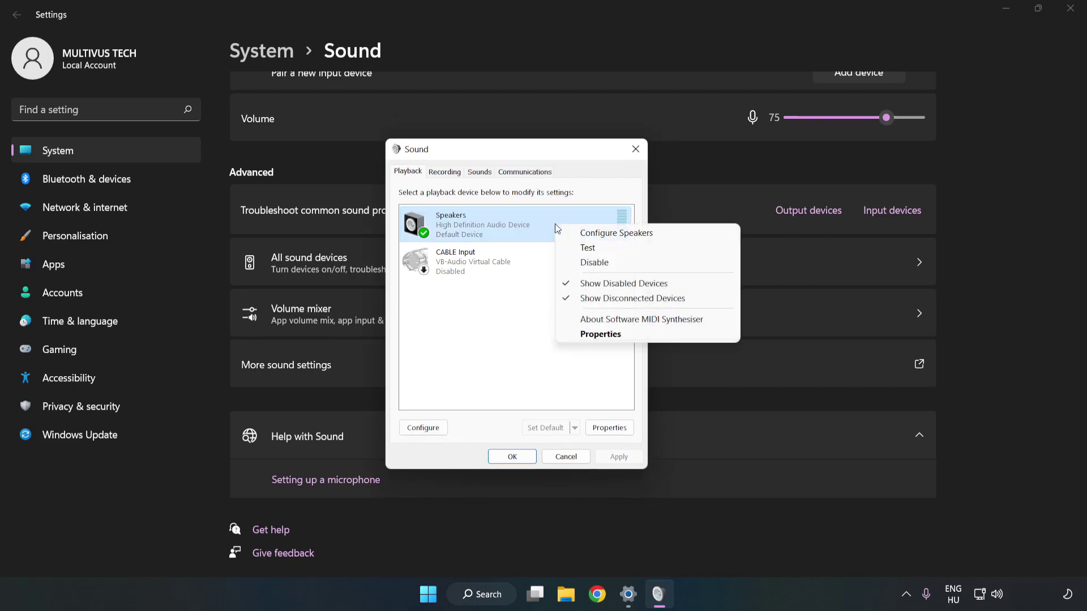
left_click(617, 233)
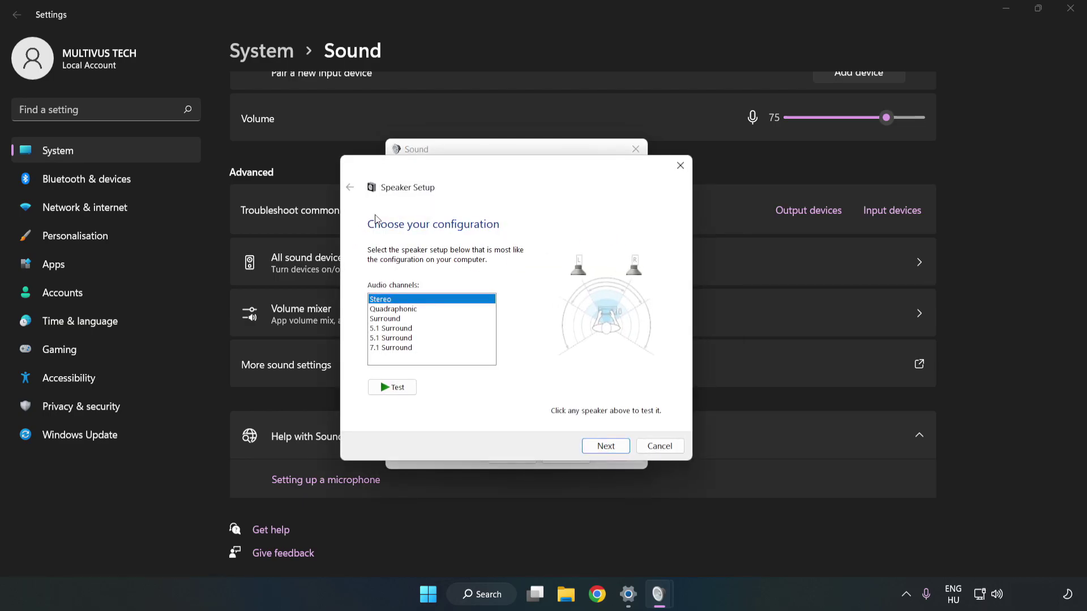
left_click(402, 309)
left_click(400, 348)
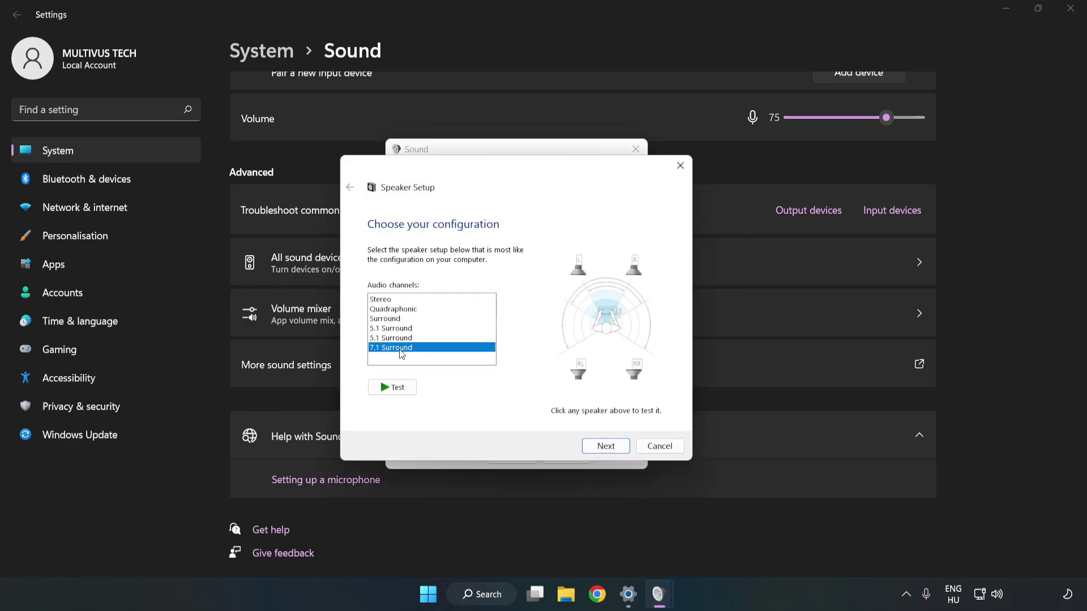
left_click(605, 447)
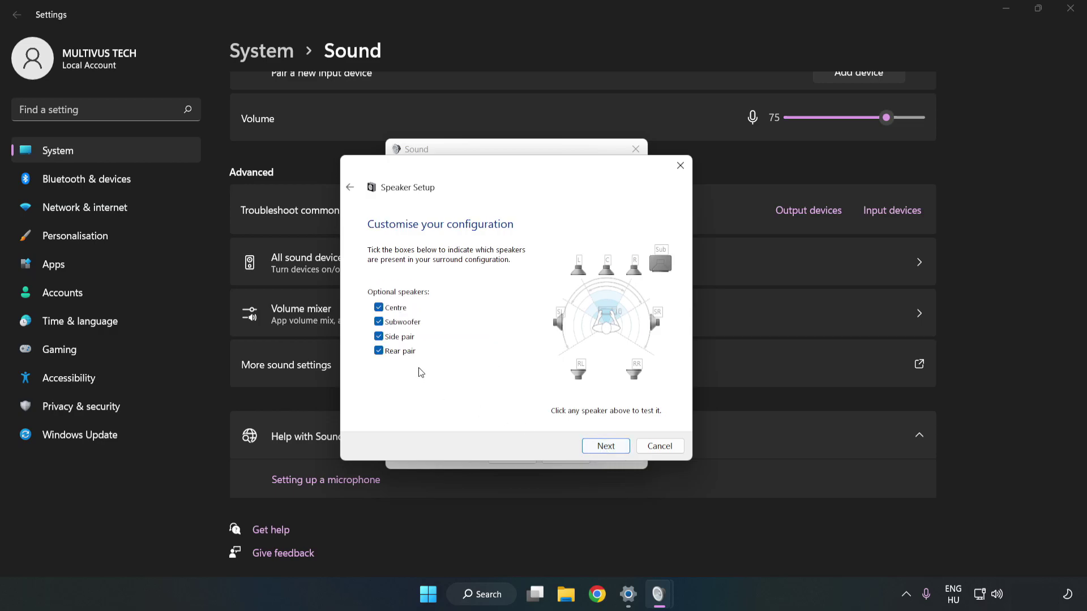
left_click(601, 446)
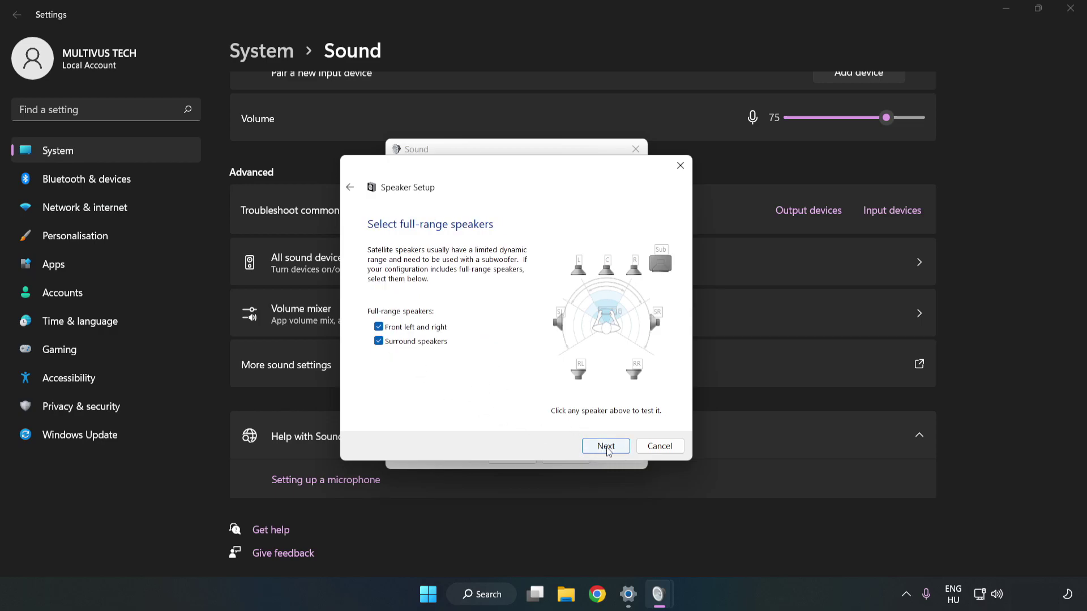
left_click(606, 447)
left_click(606, 447)
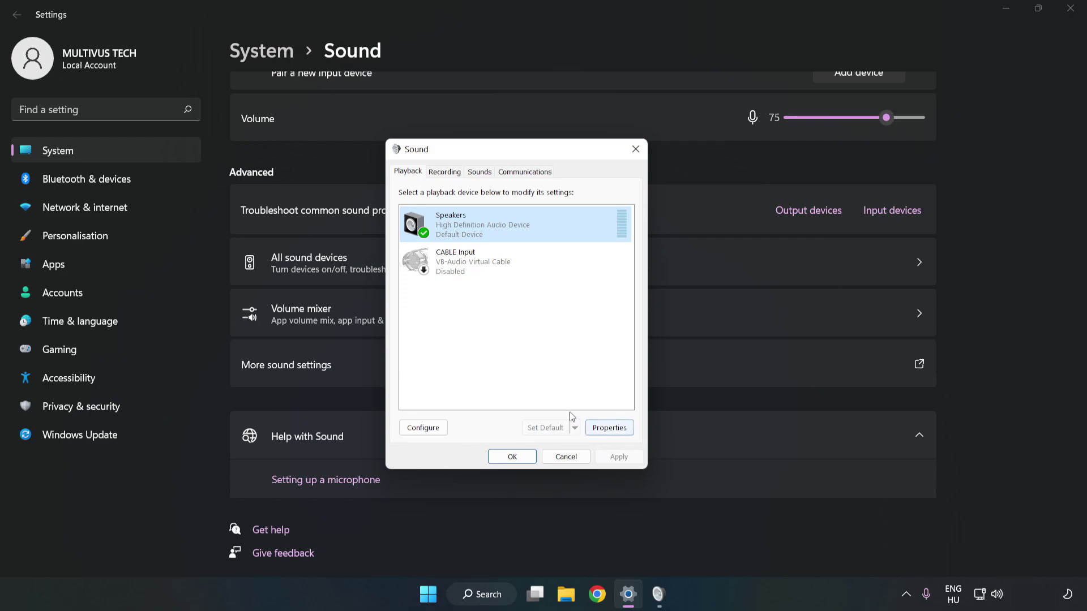
Step: In the Speakers properties, tick Disable all enhancements on the Enhancements tab
left_click(617, 434)
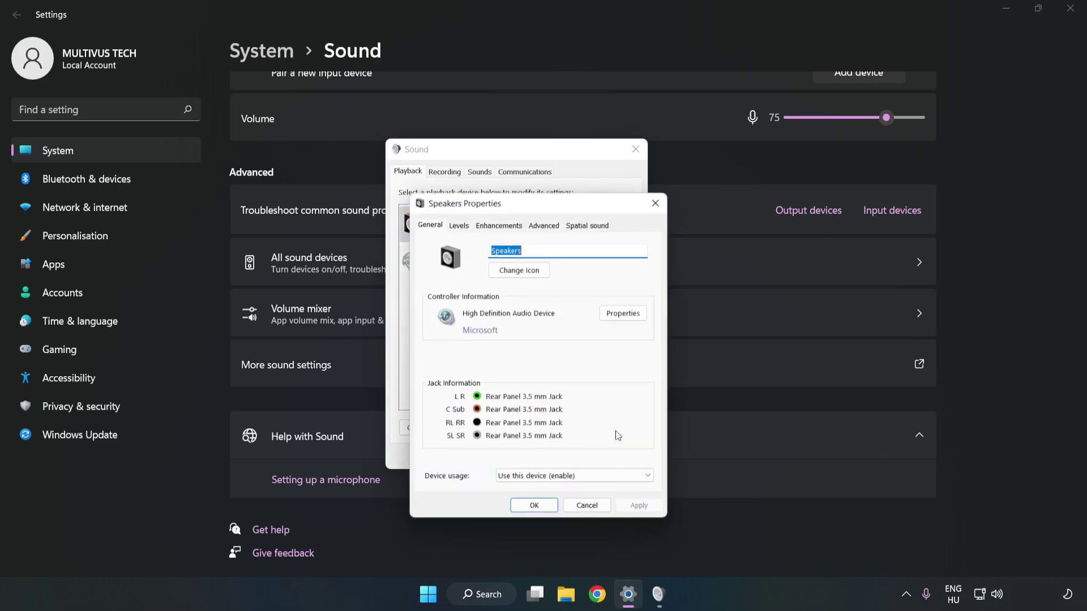
left_click_drag(522, 162, 515, 154)
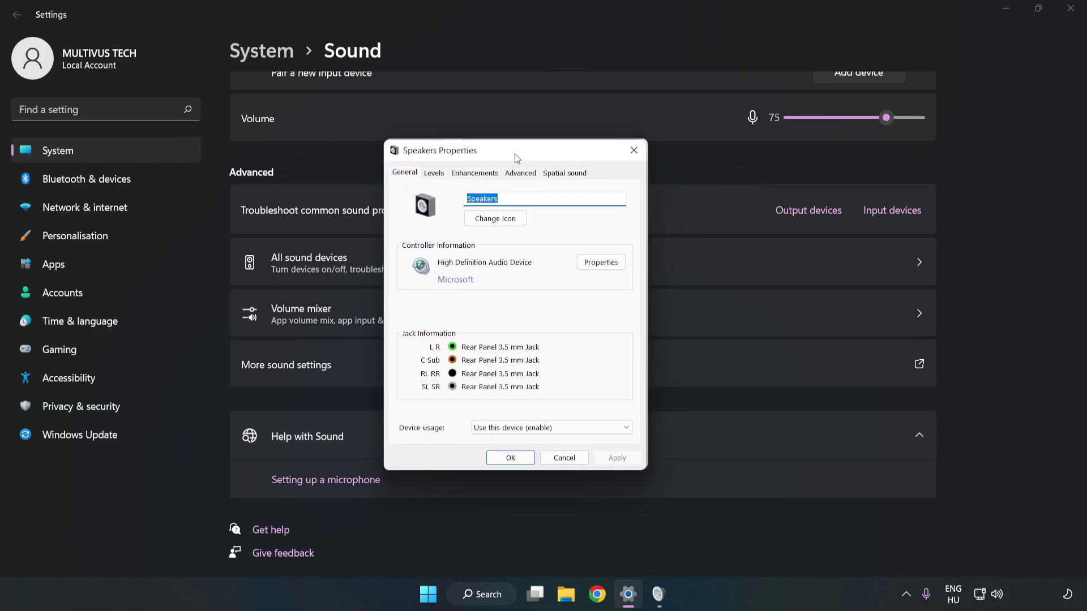
left_click(475, 173)
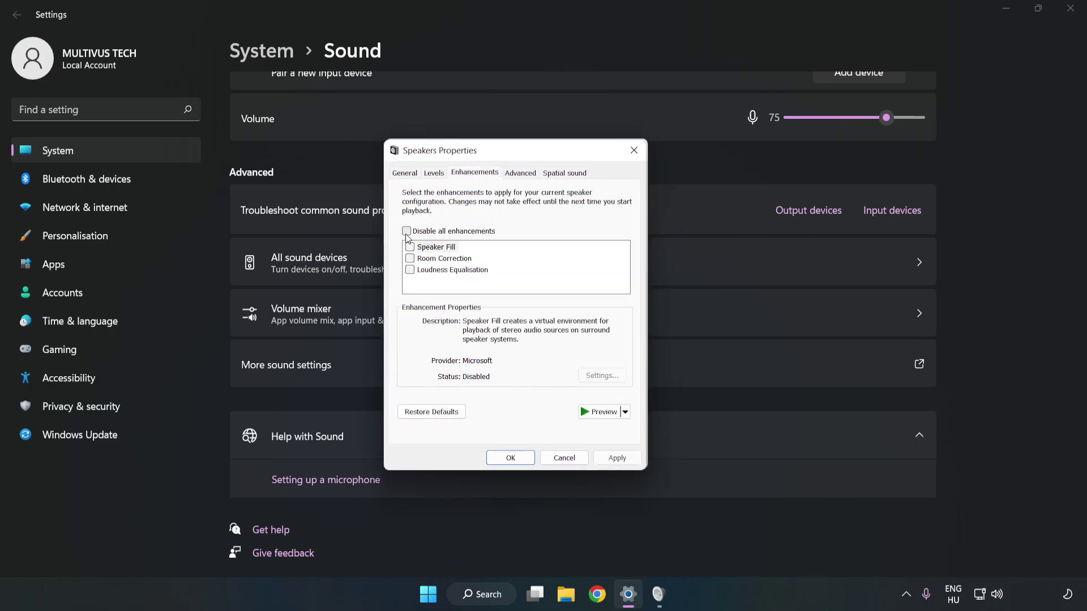
left_click(406, 231)
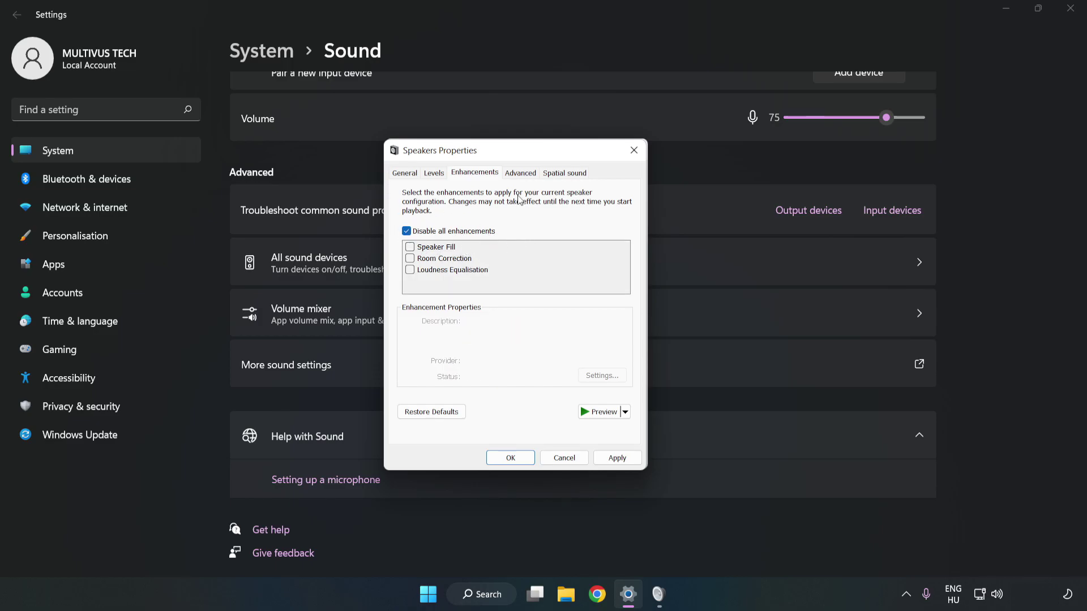
Step: Keep 16 bit, 48000 Hz (DVD Quality) as the default format, then apply and confirm with OK
left_click(521, 173)
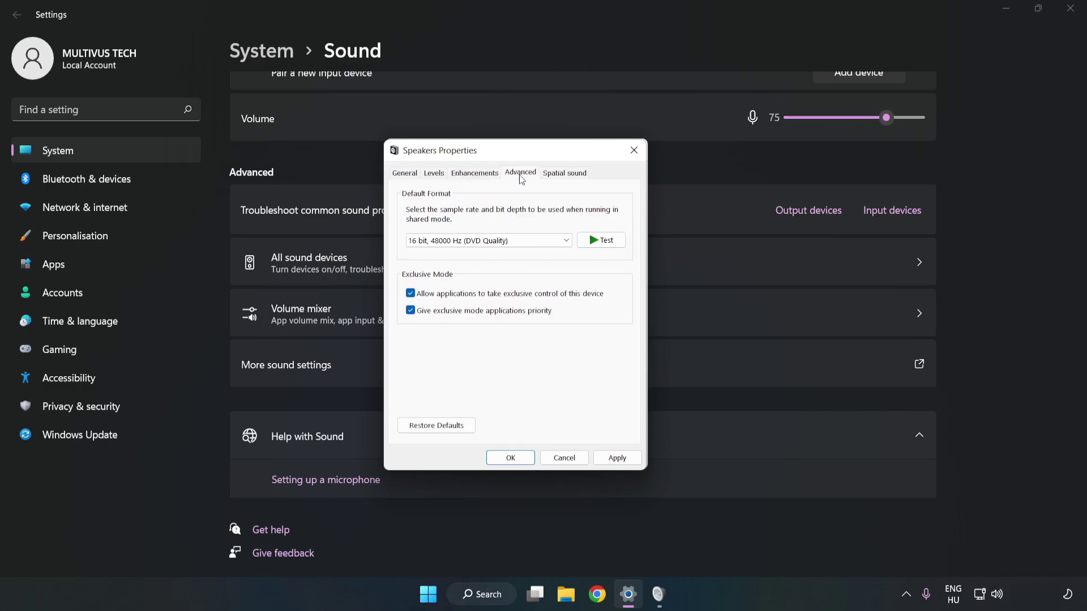
left_click(522, 243)
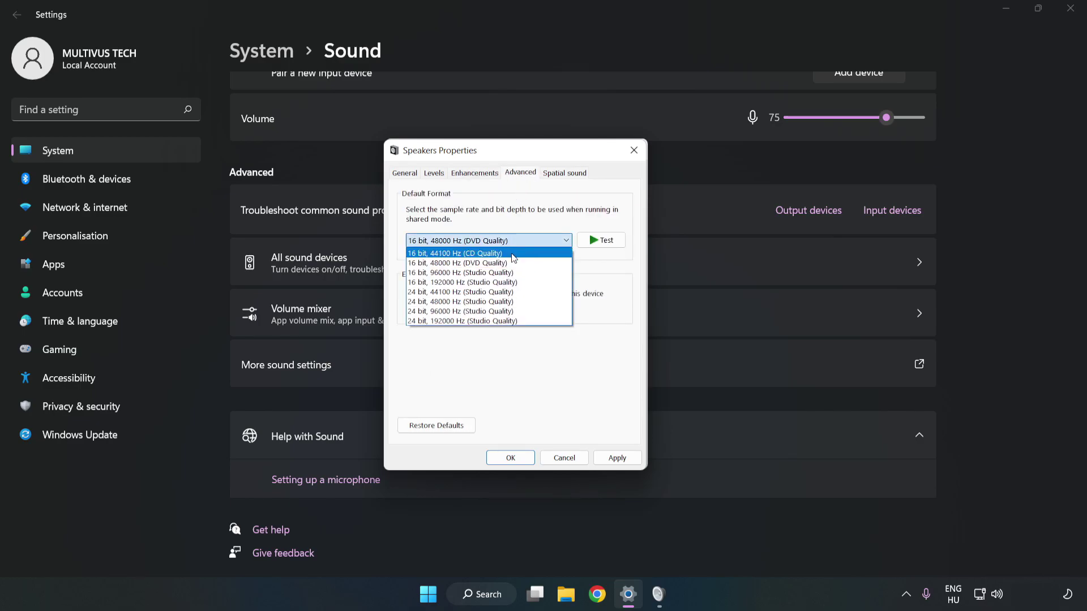
left_click(507, 264)
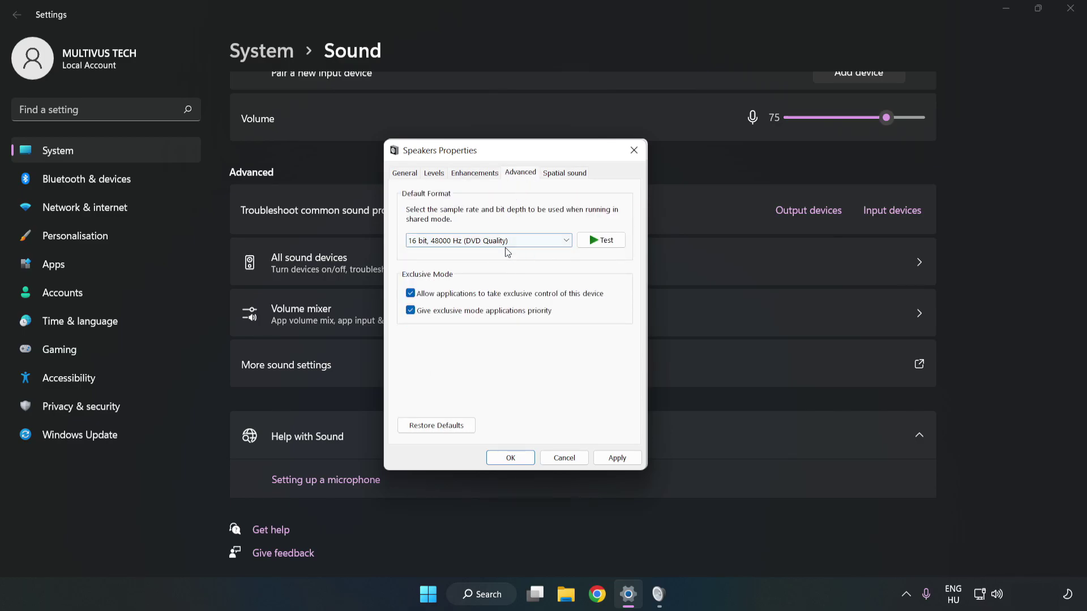
left_click(633, 460)
left_click(632, 458)
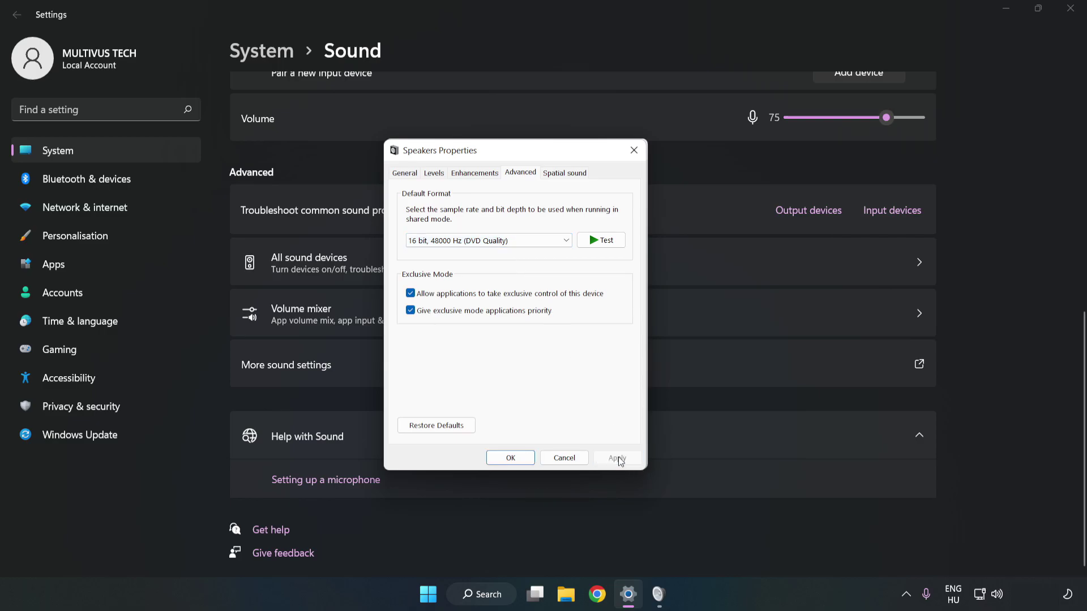
left_click(511, 460)
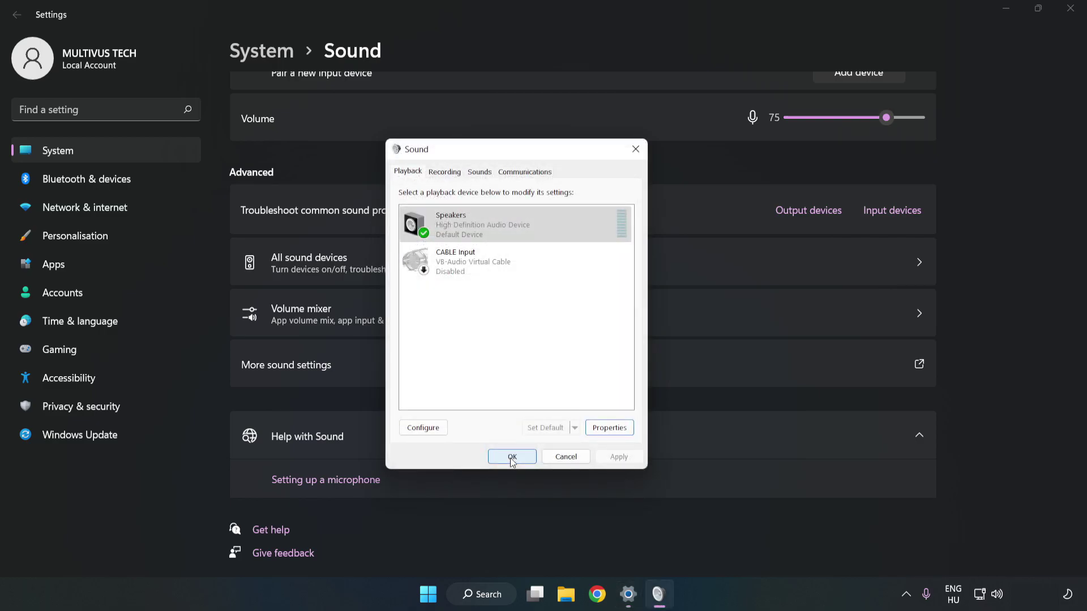
Step: Close the Sound dialog and Settings, then bring up the Start menu power options to restart
left_click(510, 456)
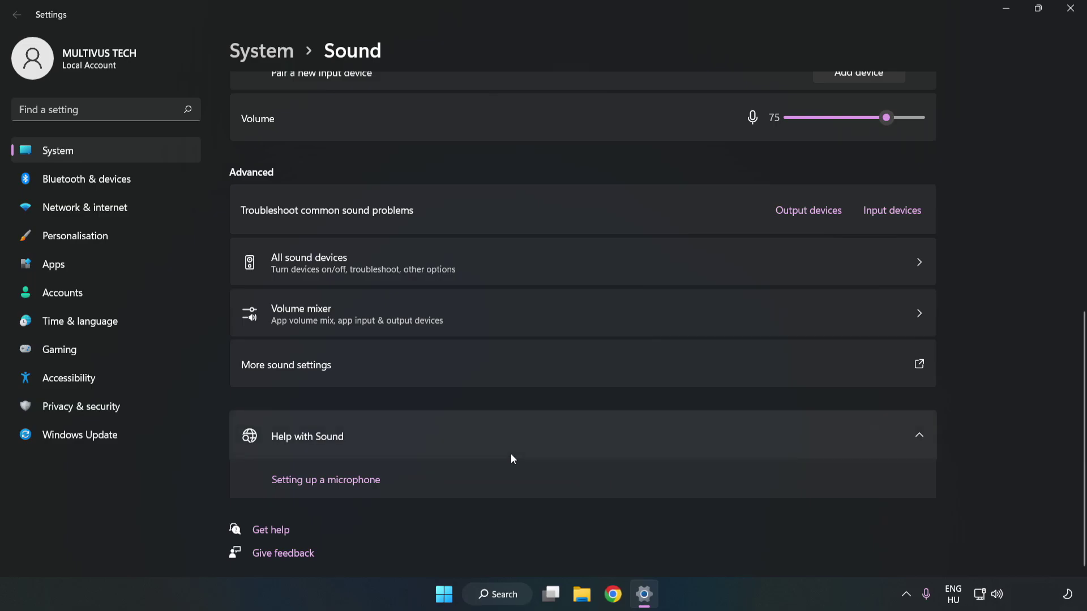
left_click(1070, 8)
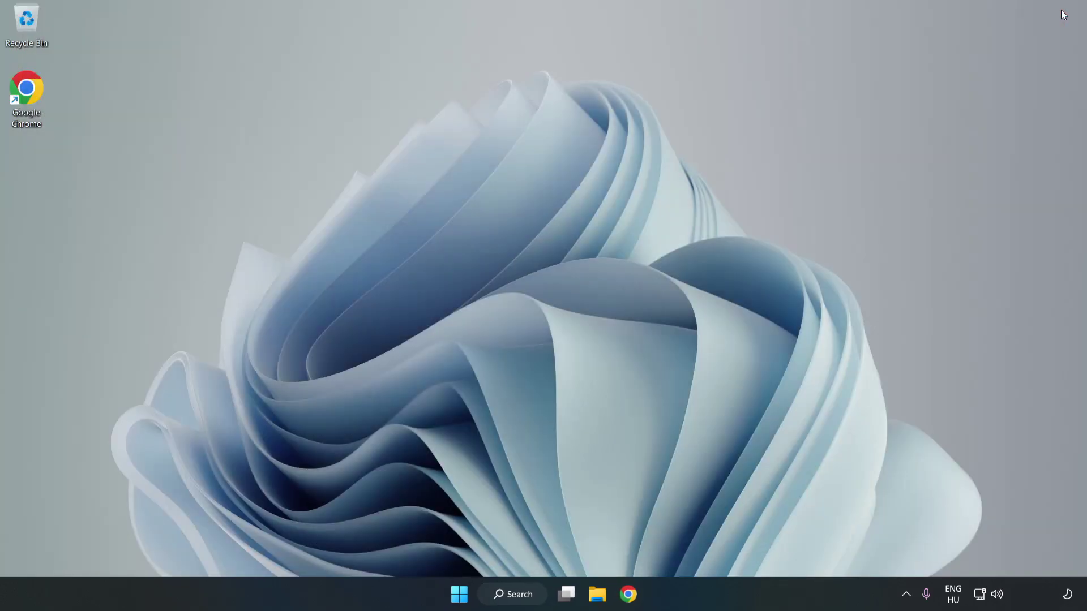
left_click(459, 594)
left_click(724, 548)
Step: Search for 'device manager' and open the Device Manager best match
left_click(532, 596)
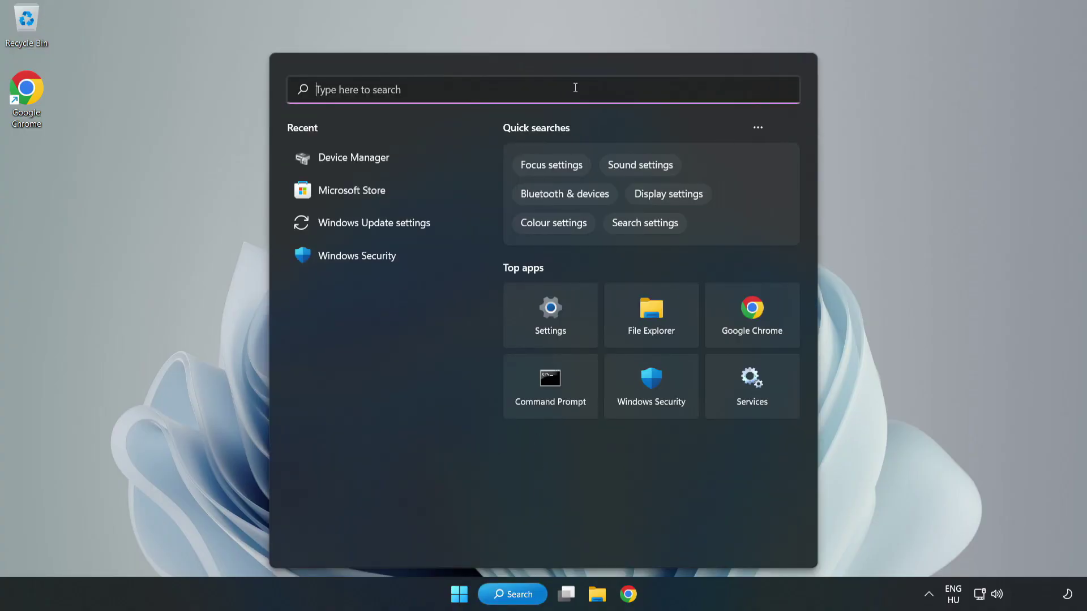
type("device mag")
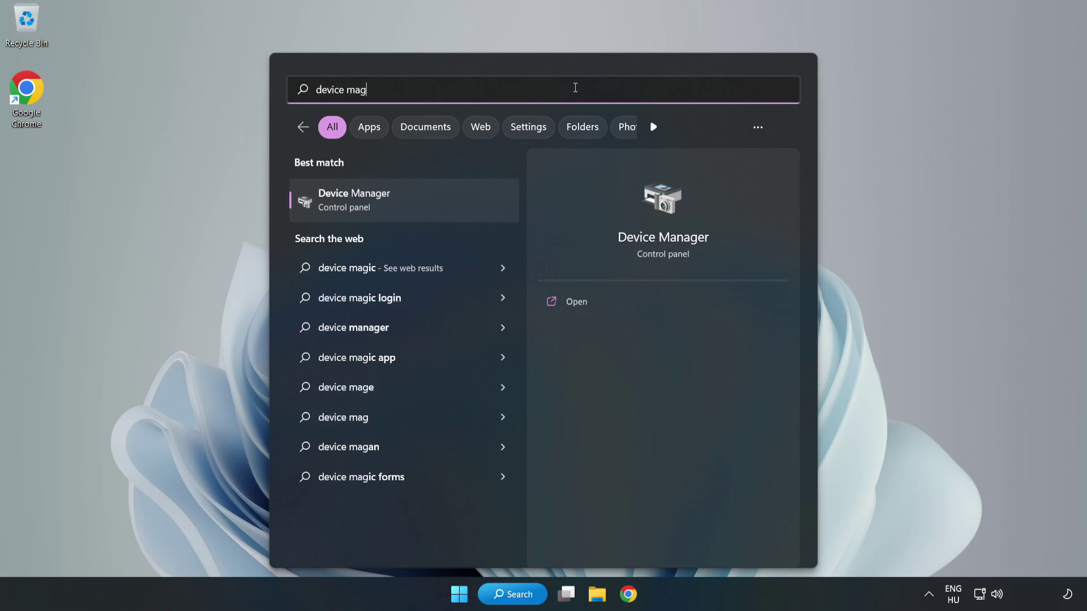
key("BackSpace")
type("nager")
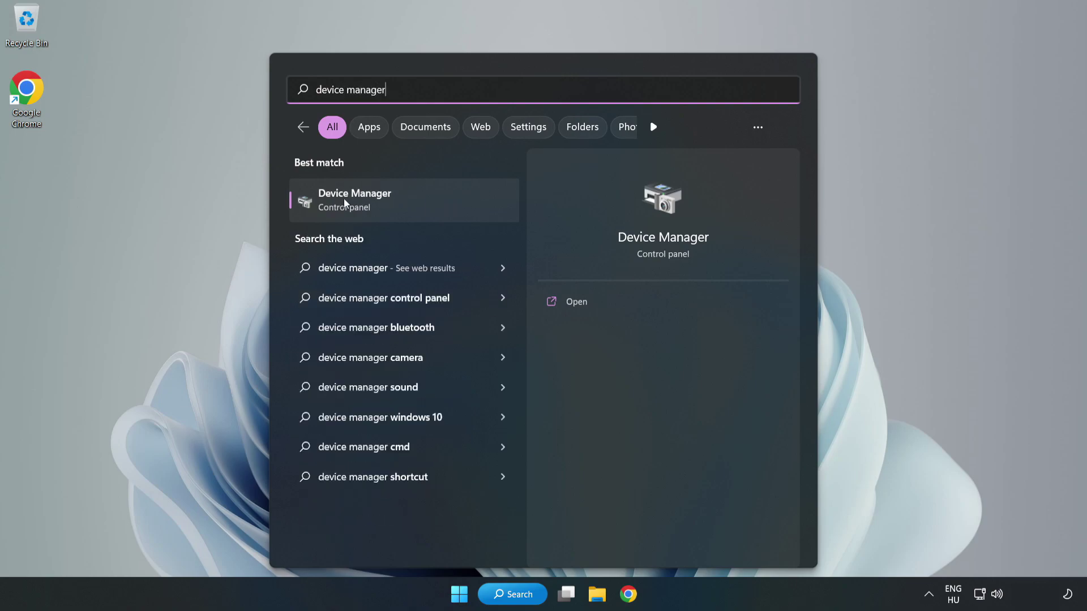
left_click(422, 204)
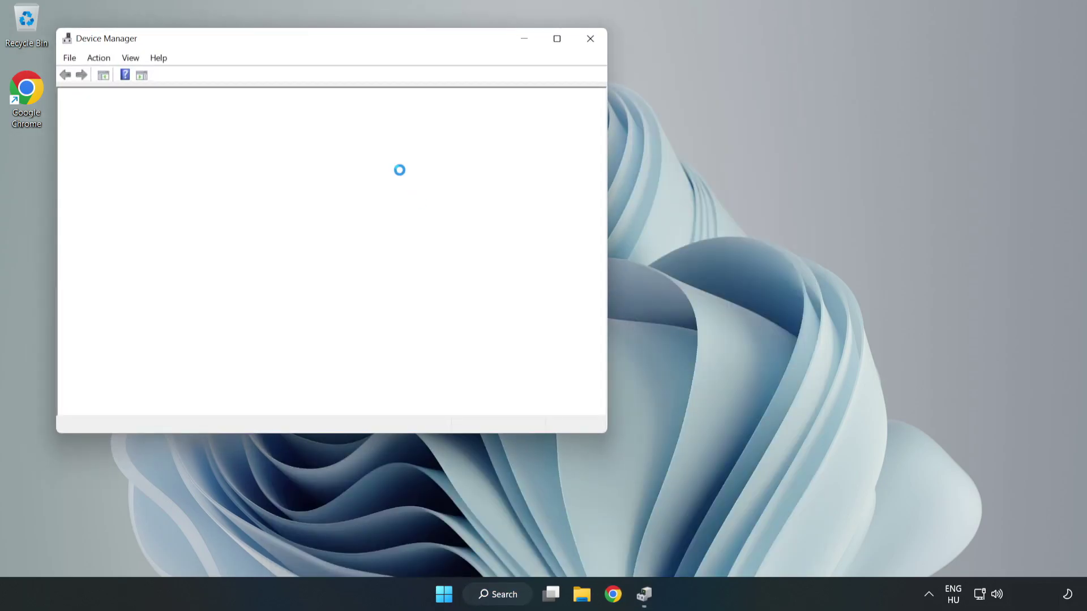
Step: Center Device Manager, expand Sound, video and game controllers, and right-click High Definition Audio Device
left_click_drag(300, 38, 490, 84)
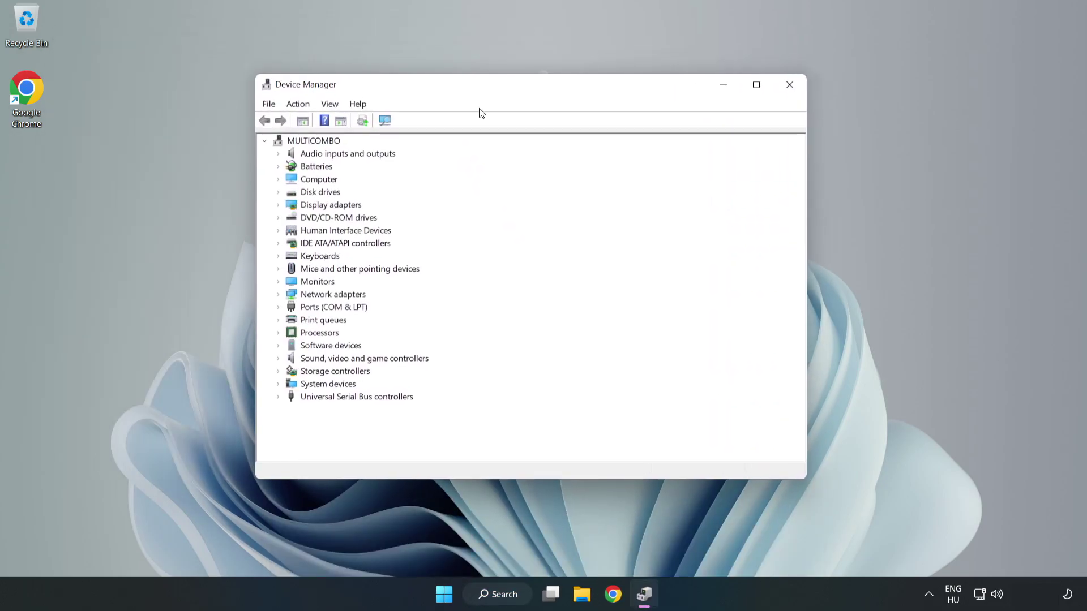
left_click(307, 362)
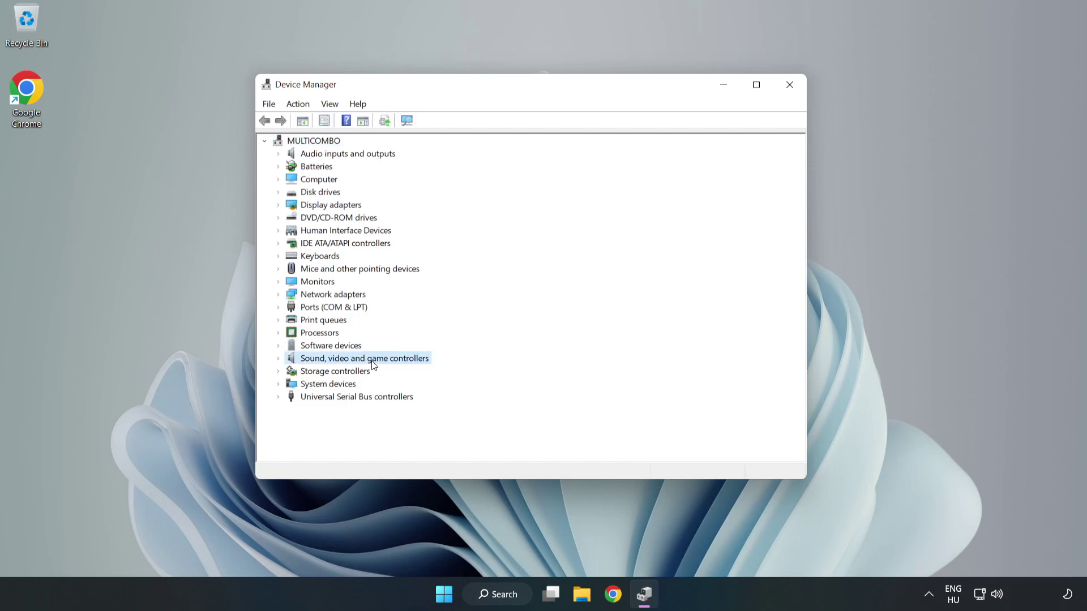
left_click(278, 359)
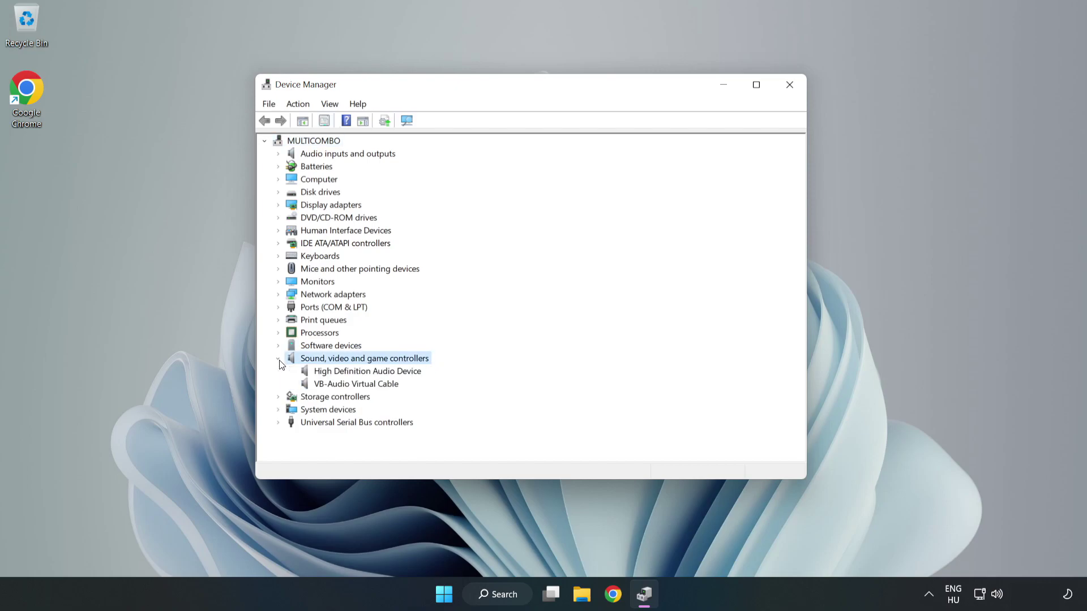
left_click(333, 373)
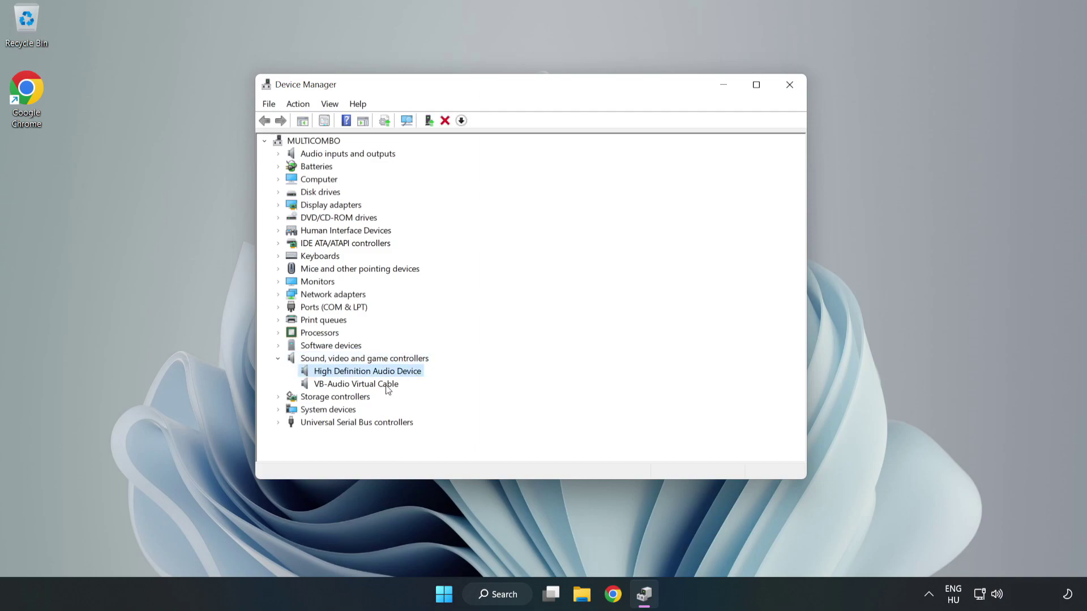
right_click(403, 374)
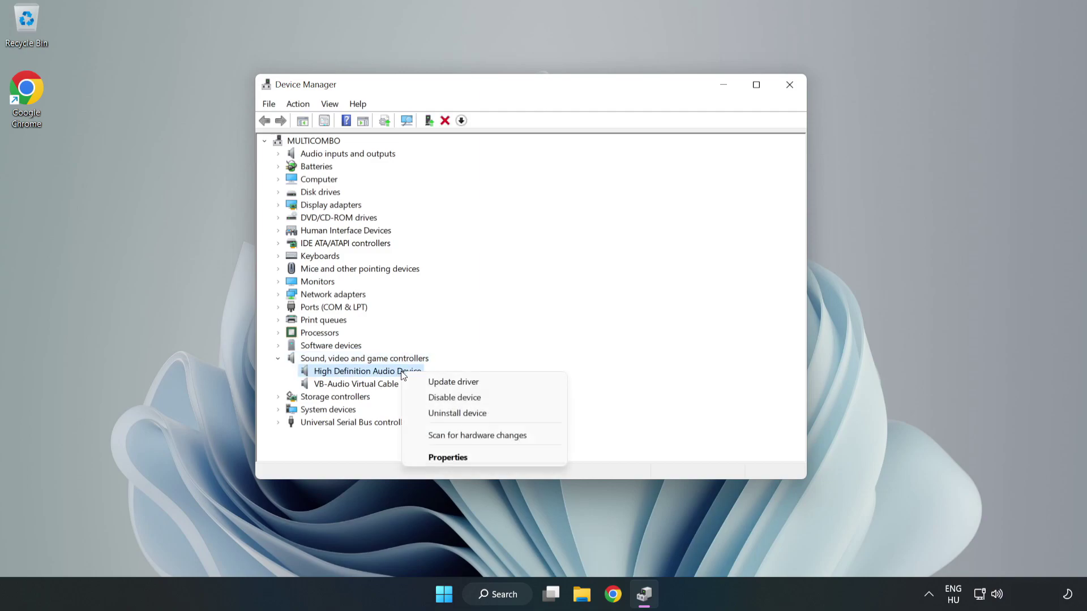
Step: Reinstall the High Definition Audio Device driver via Update driver > Browse my computer > Let me pick, accepting the warning
left_click(495, 385)
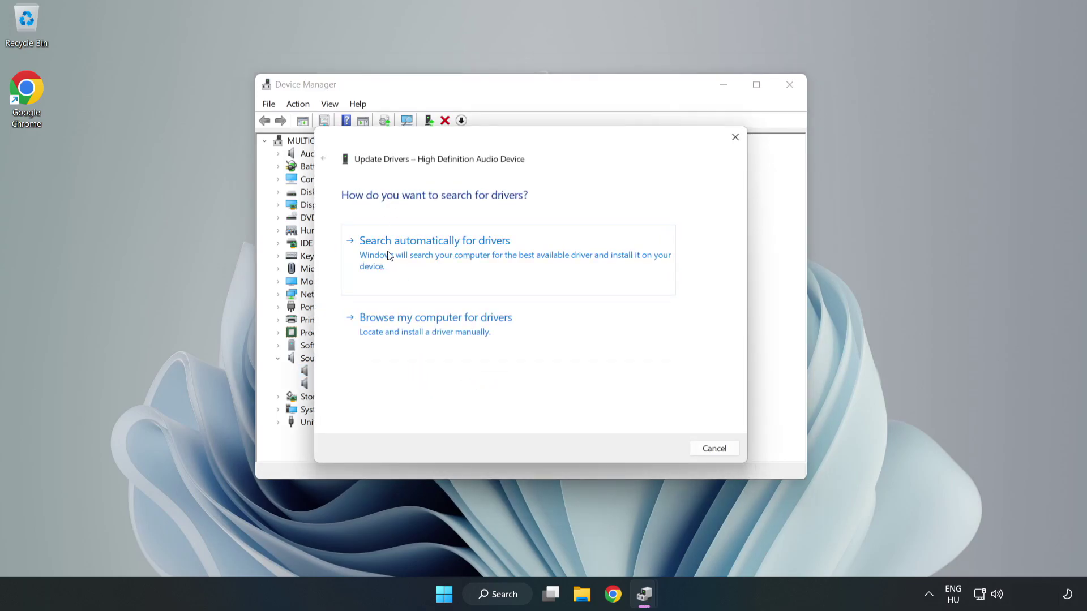
left_click(473, 332)
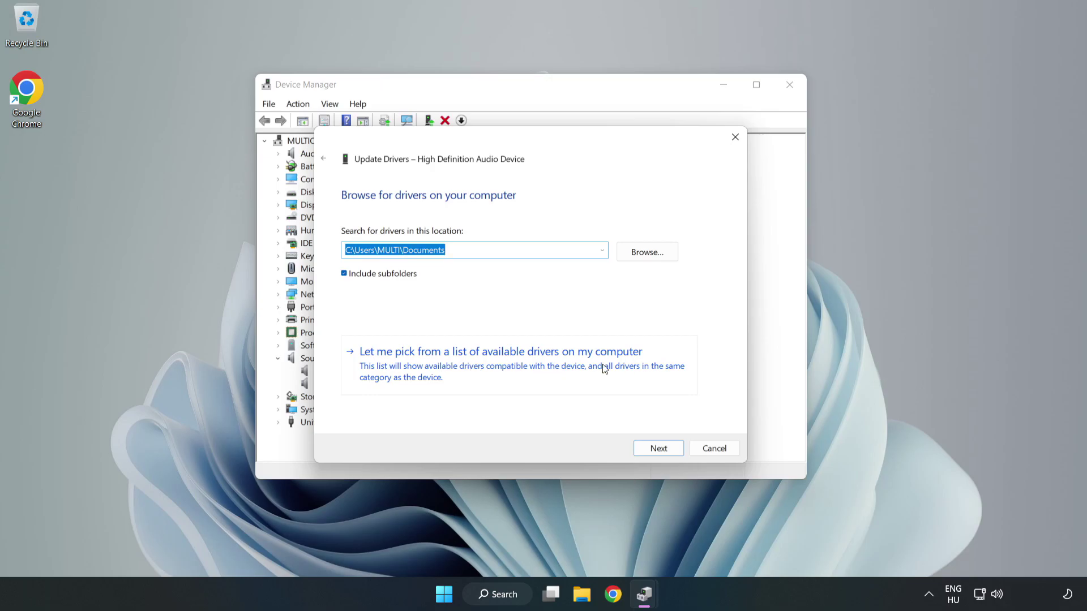
left_click(566, 373)
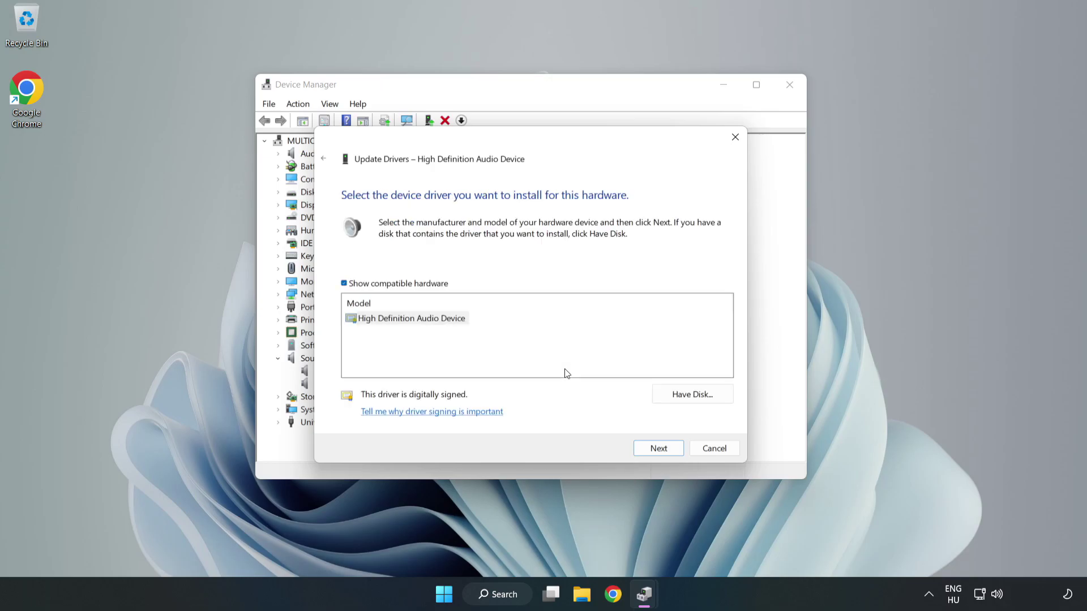
left_click(364, 322)
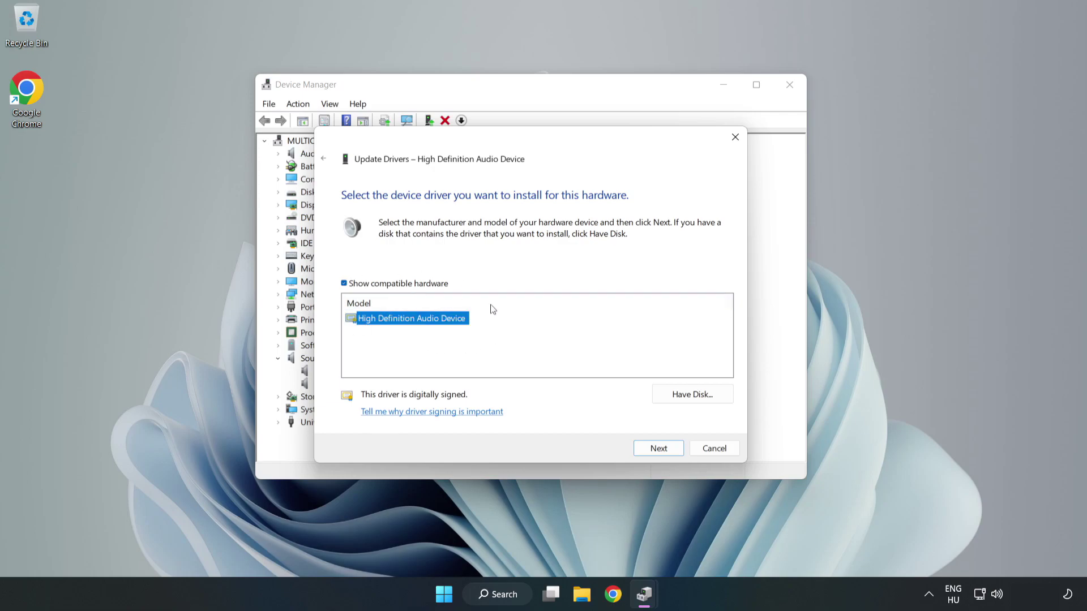
left_click(659, 451)
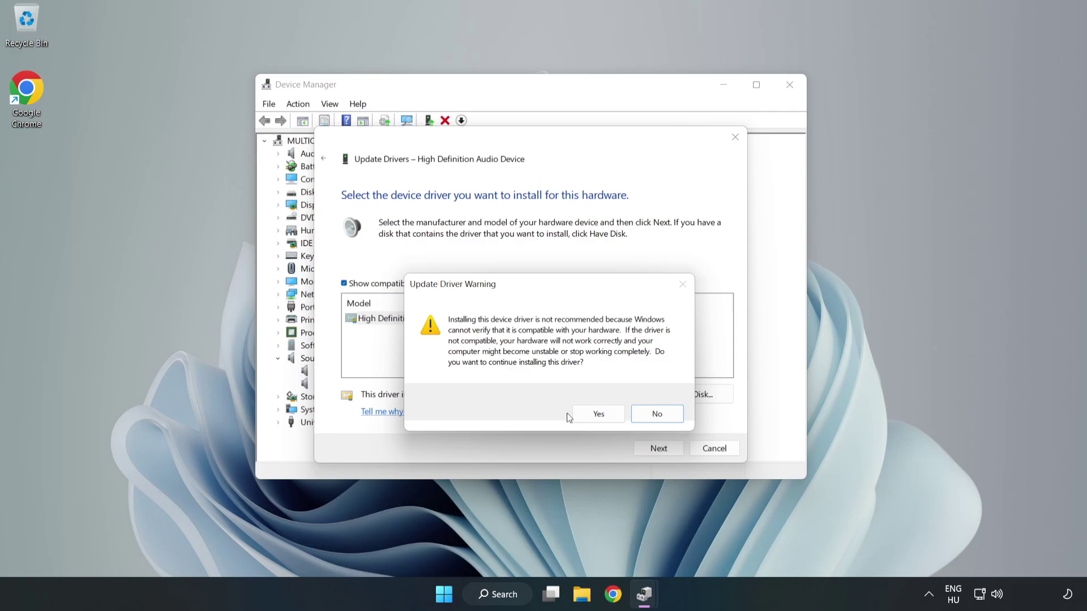
left_click(599, 414)
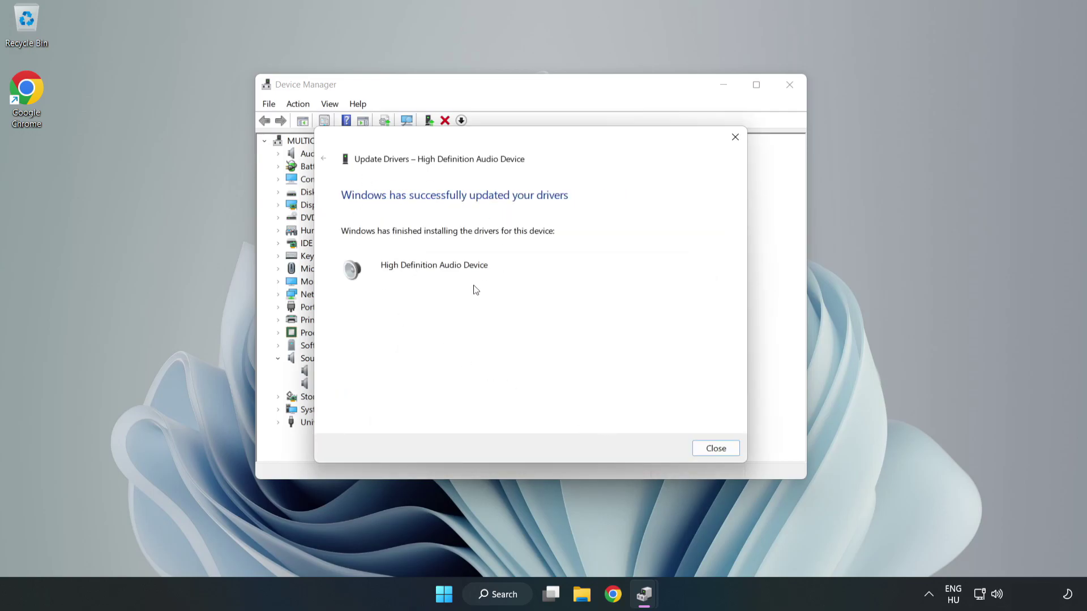
left_click(715, 449)
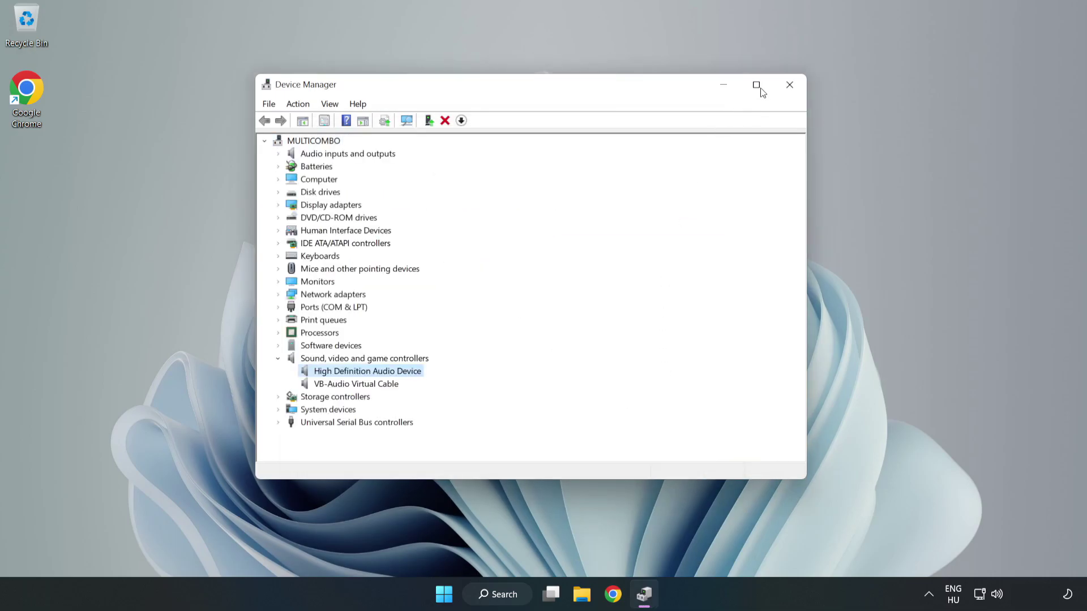
Step: Close Device Manager and bring up the Start menu
left_click(788, 86)
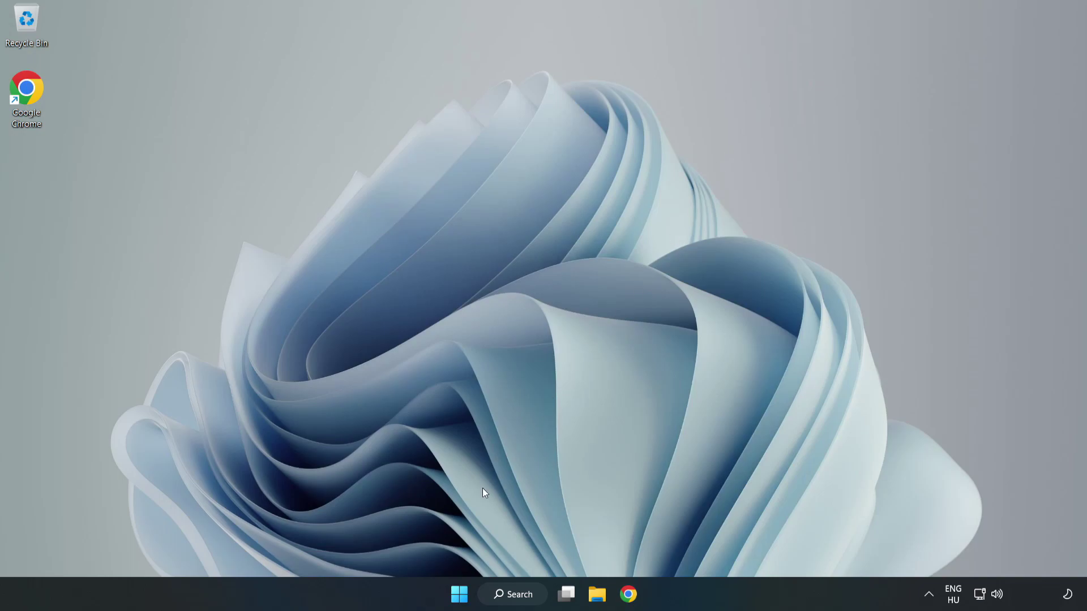
left_click(459, 593)
Step: Launch Troubleshoot sound problems from the taskbar volume icon's menu
right_click(999, 596)
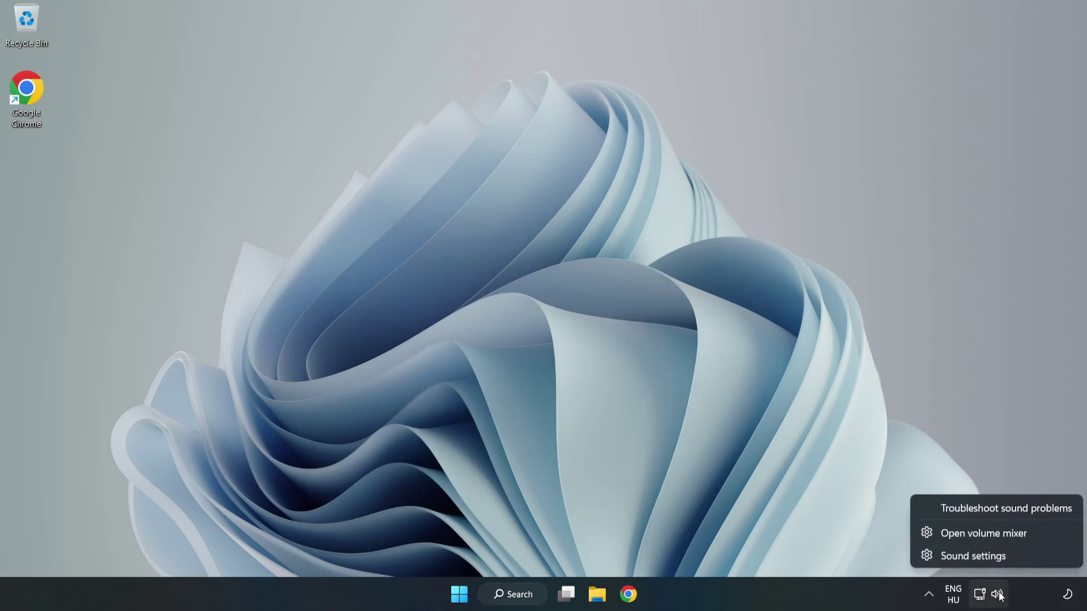
left_click(983, 508)
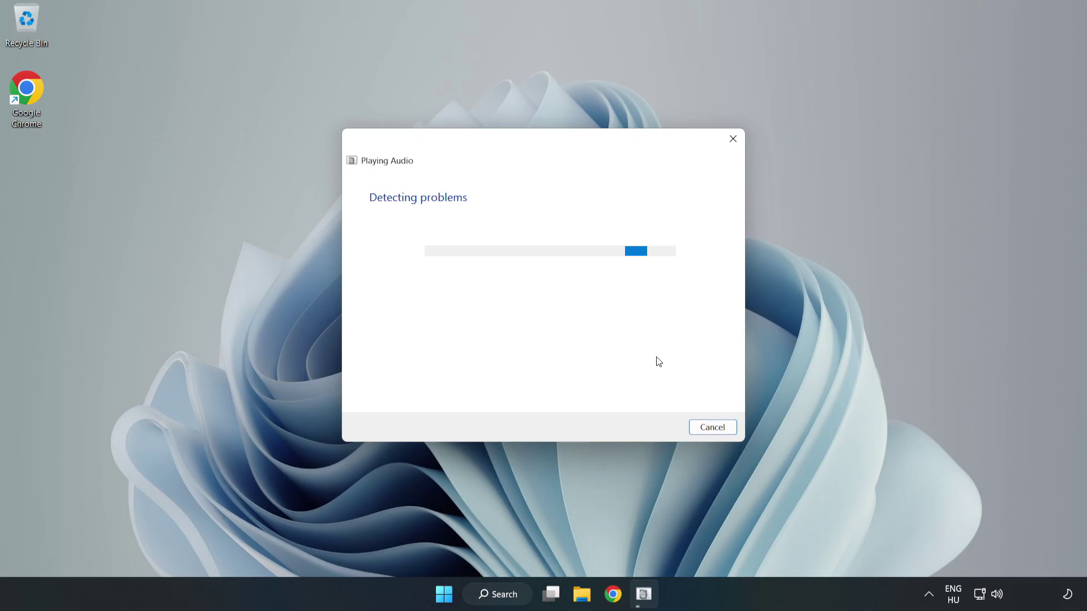